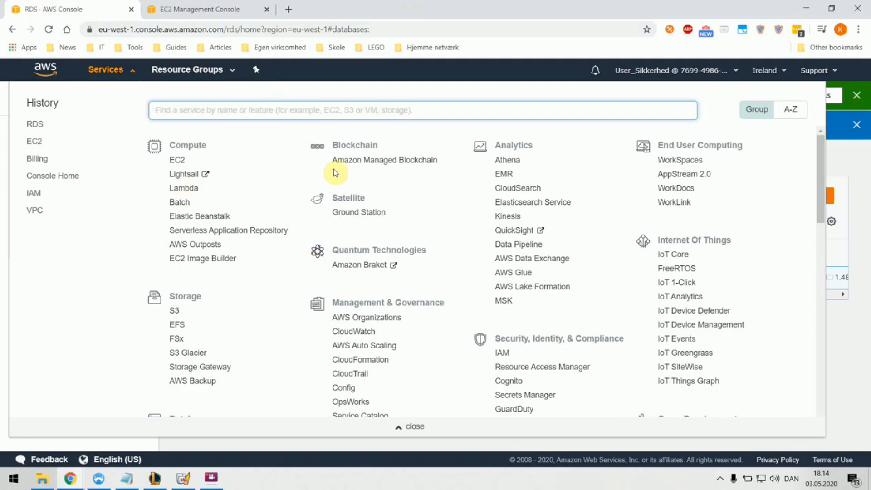
Step: Go from the RDS console's Databases list to a new Create database form
scroll(441, 236, "down", 2)
scroll(441, 236, "down", 4)
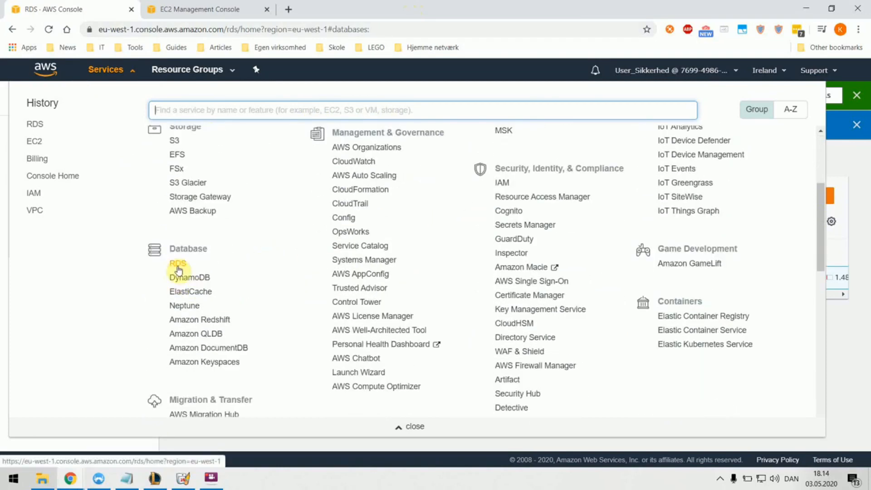
left_click(178, 269)
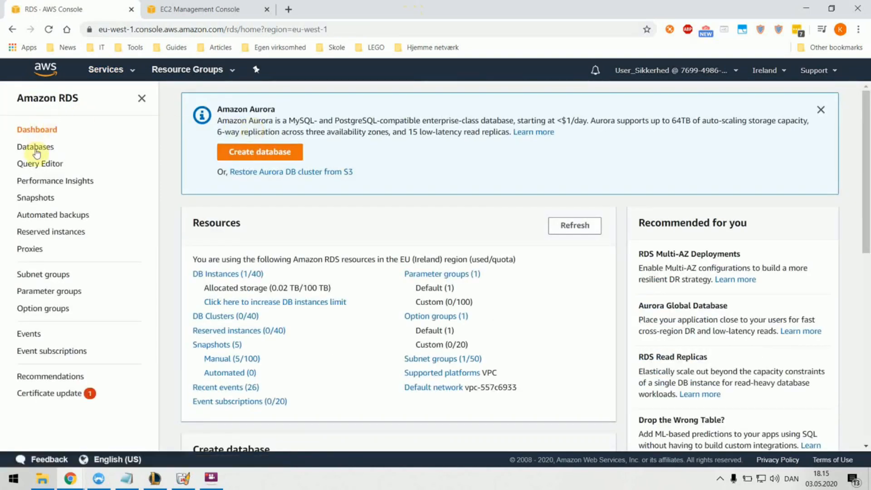
left_click(36, 147)
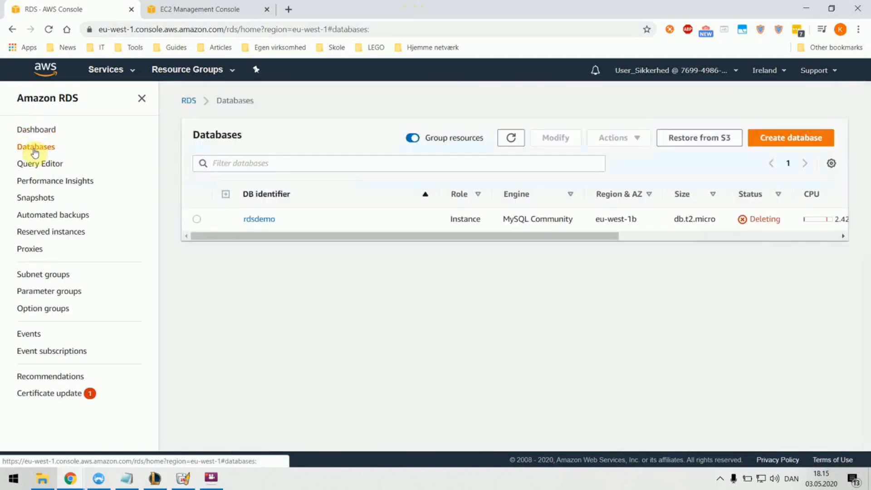
left_click(788, 137)
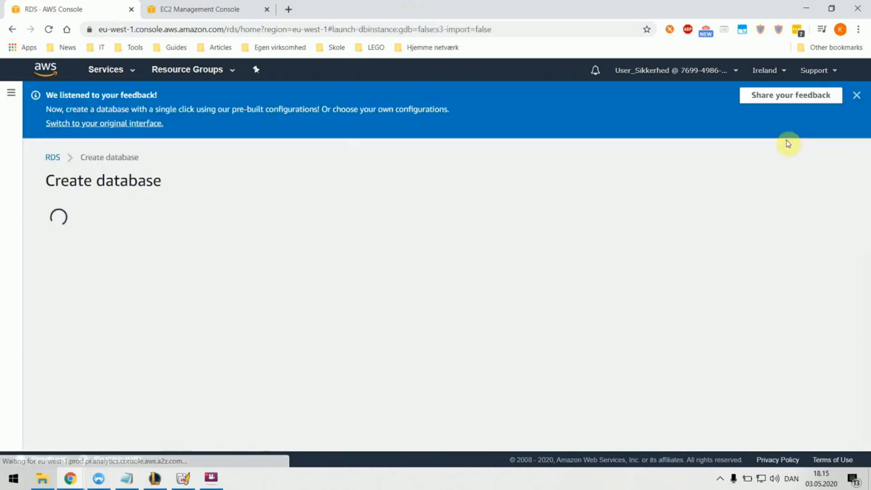
Step: Choose the MySQL engine (MySQL 5.7.26) with the Free tier template
scroll(229, 193, "down", 3)
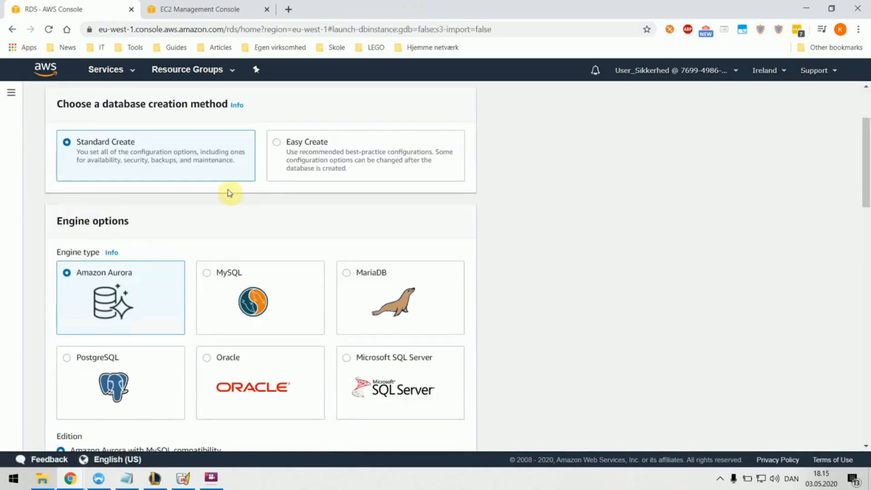
scroll(229, 193, "down", 1)
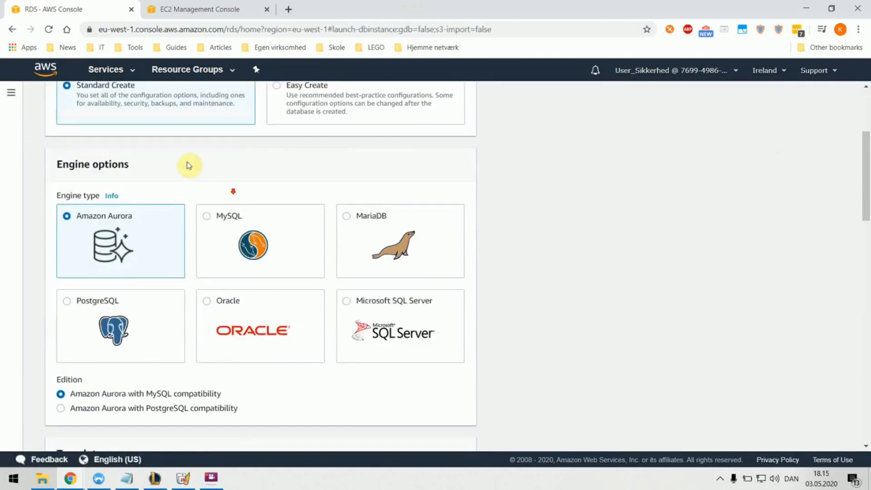
left_click(231, 227)
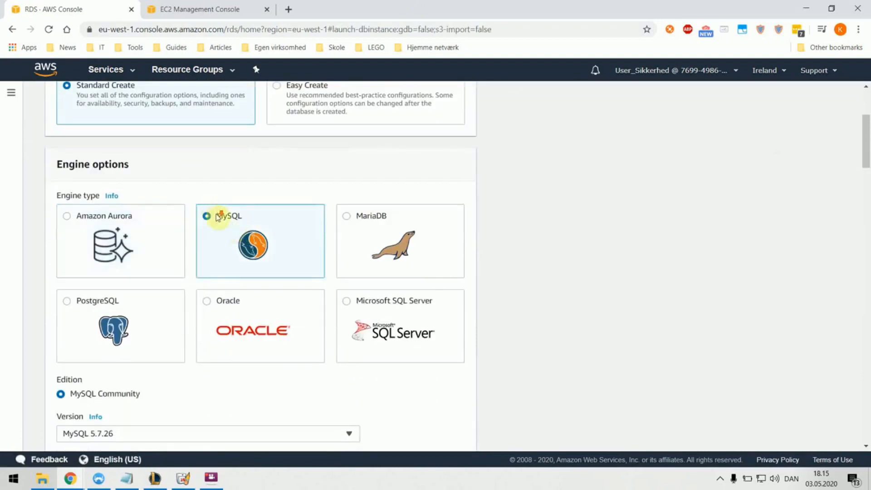
scroll(252, 142, "down", 5)
scroll(250, 142, "down", 3)
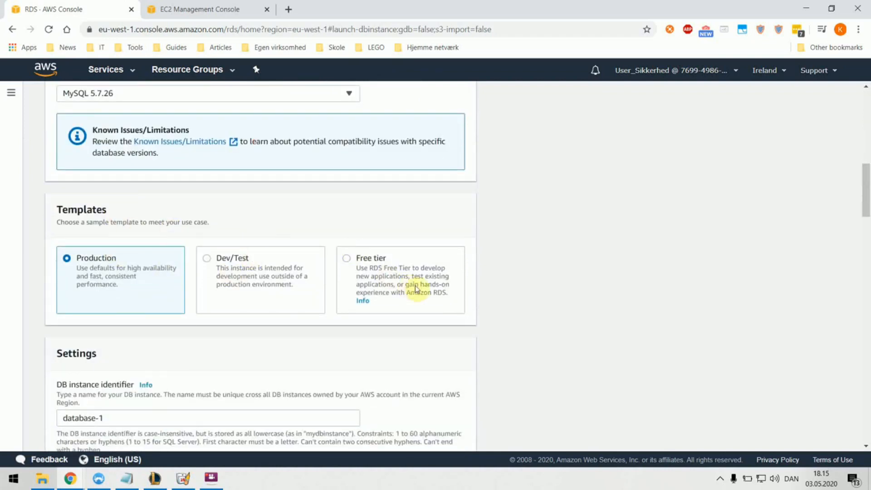
left_click(380, 281)
scroll(381, 279, "down", 3)
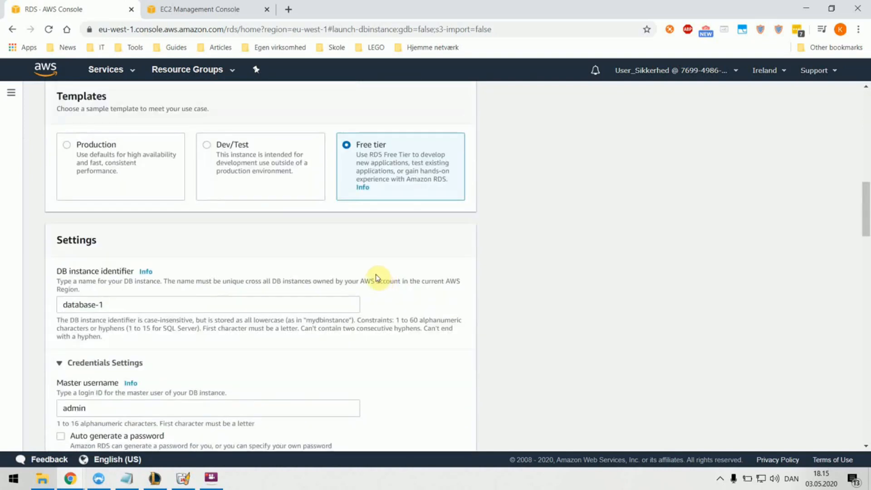
Step: Replace the default DB instance identifier with rdsdemo
triple_click(126, 301)
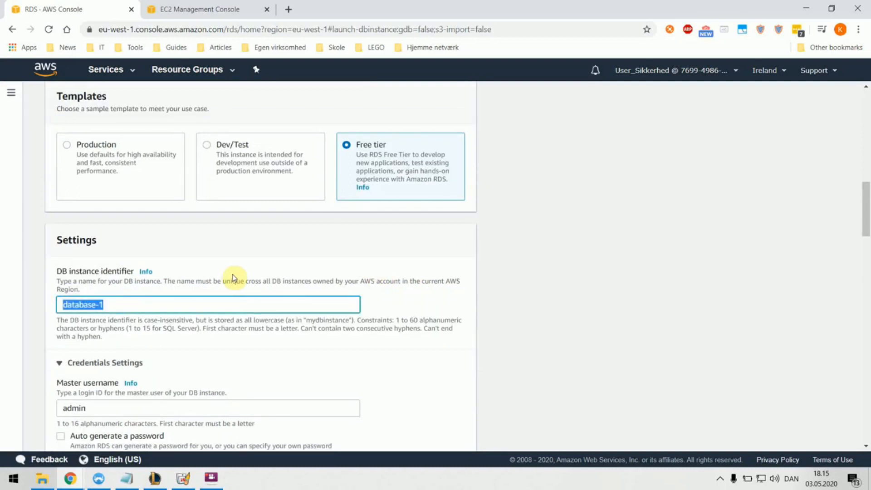
type("rdsdemo")
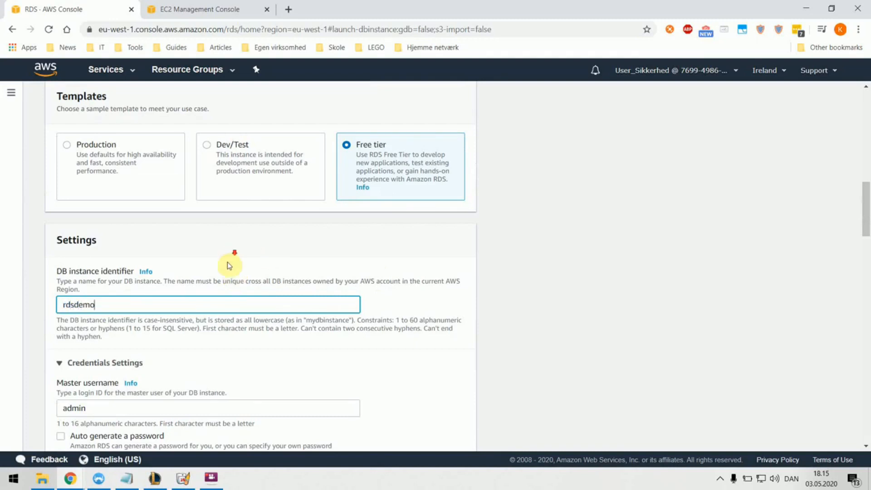
scroll(227, 268, "down", 3)
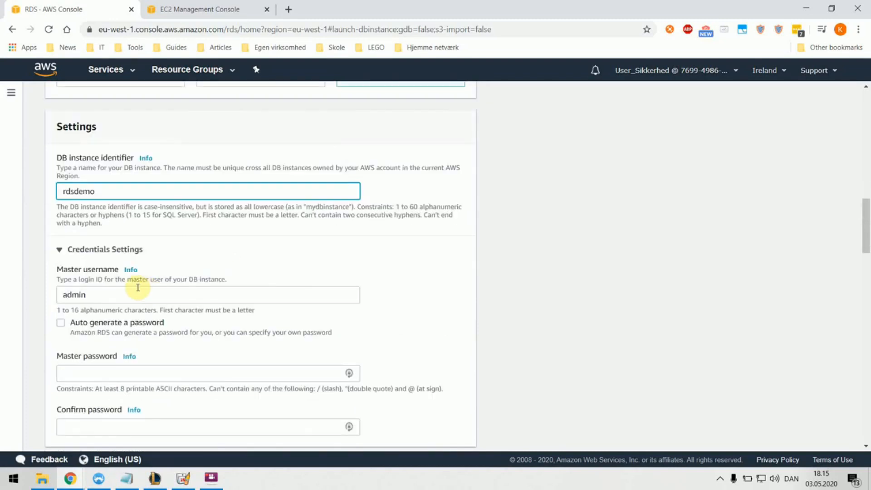
scroll(88, 273, "down", 1)
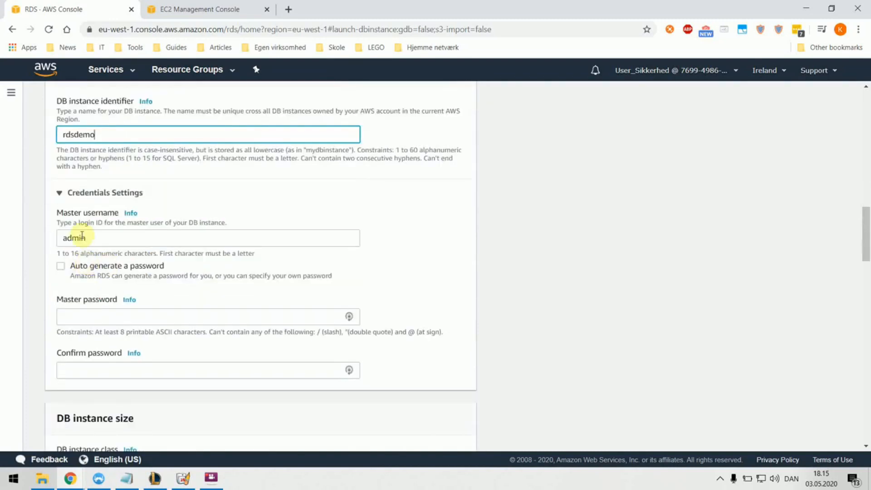
Step: Keep master username admin and enter and confirm the master password
double_click(79, 238)
left_click(101, 316)
type("••••••••••")
left_click(111, 368)
type("••••••••••")
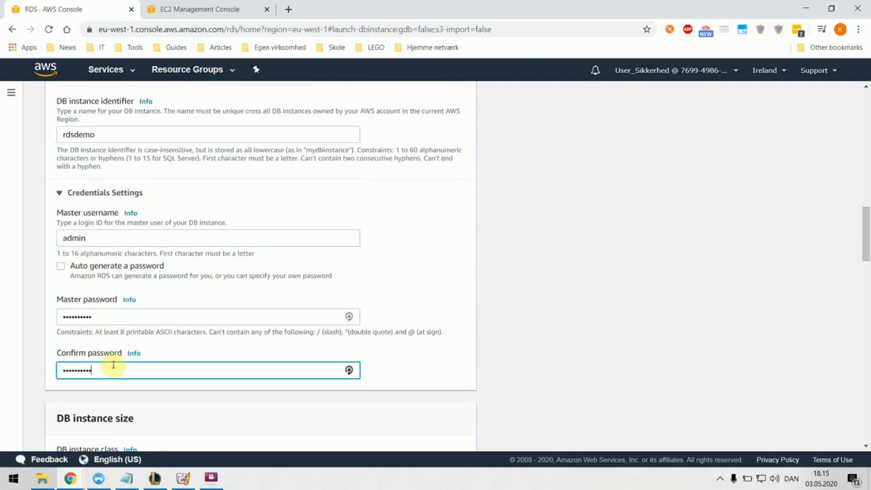
scroll(191, 327, "down", 3)
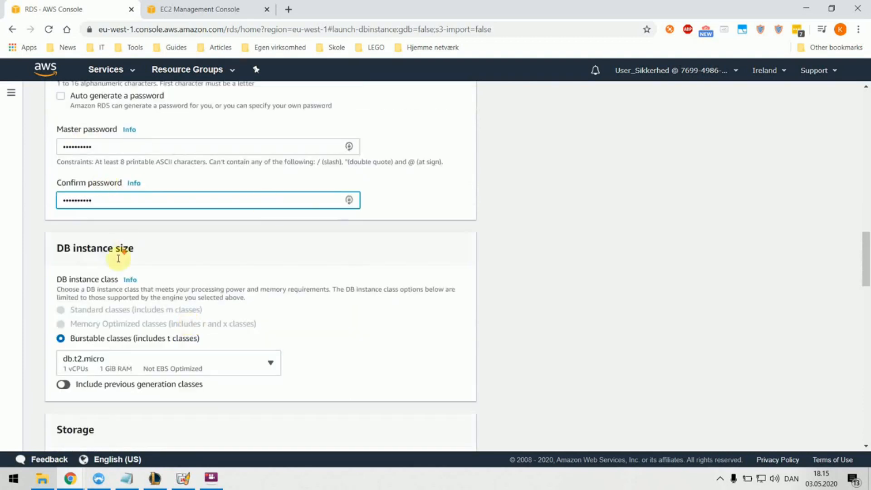
scroll(171, 253, "down", 2)
scroll(149, 272, "down", 3)
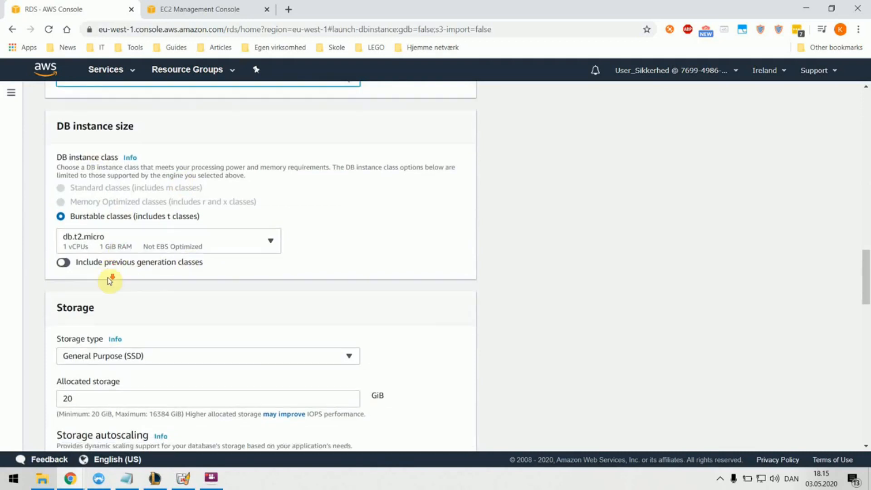
scroll(150, 272, "down", 2)
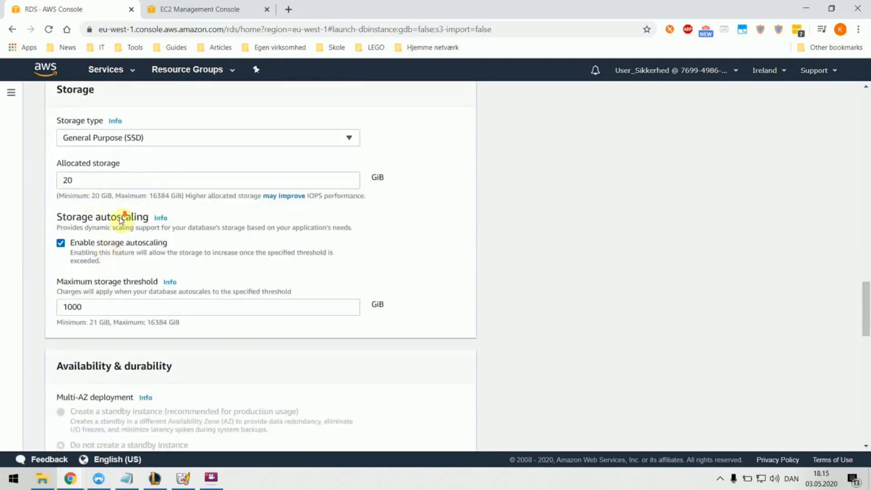
scroll(155, 227, "down", 1)
scroll(165, 261, "down", 3)
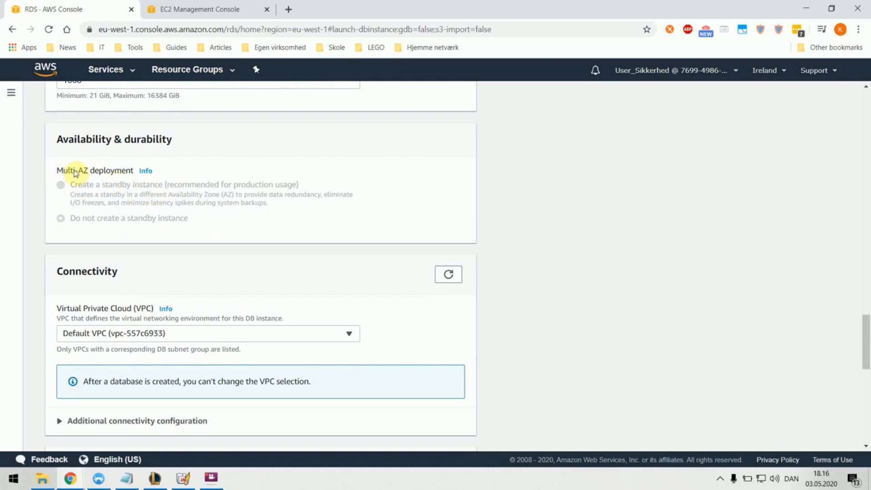
Step: Under Additional connectivity configuration, create a new VPC security group named rdsdemosecuritygroup
scroll(113, 179, "down", 4)
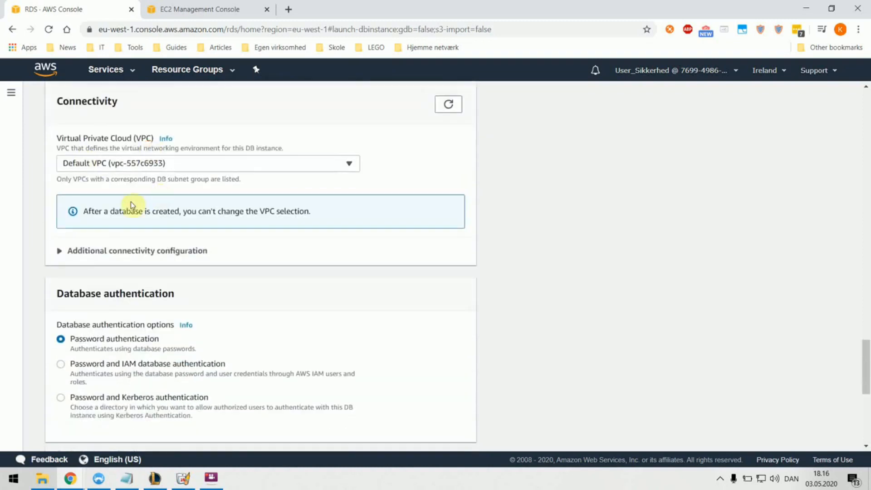
scroll(132, 203, "down", 3)
left_click(97, 142)
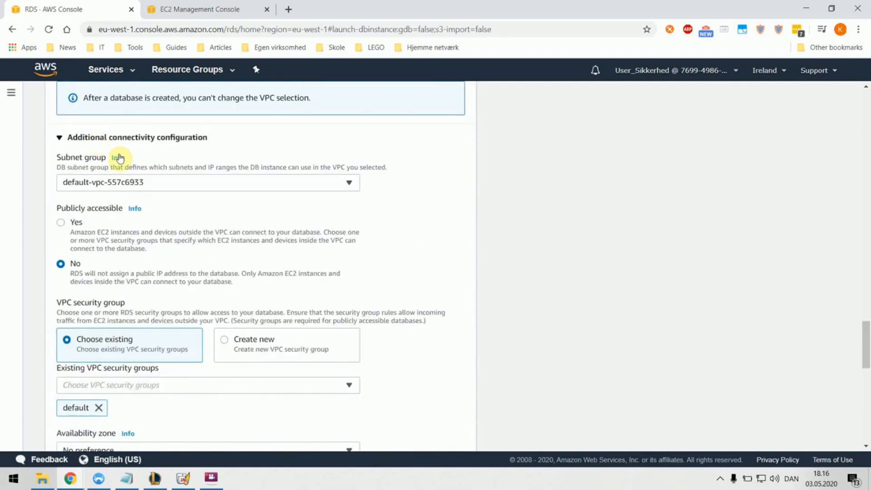
scroll(186, 177, "down", 1)
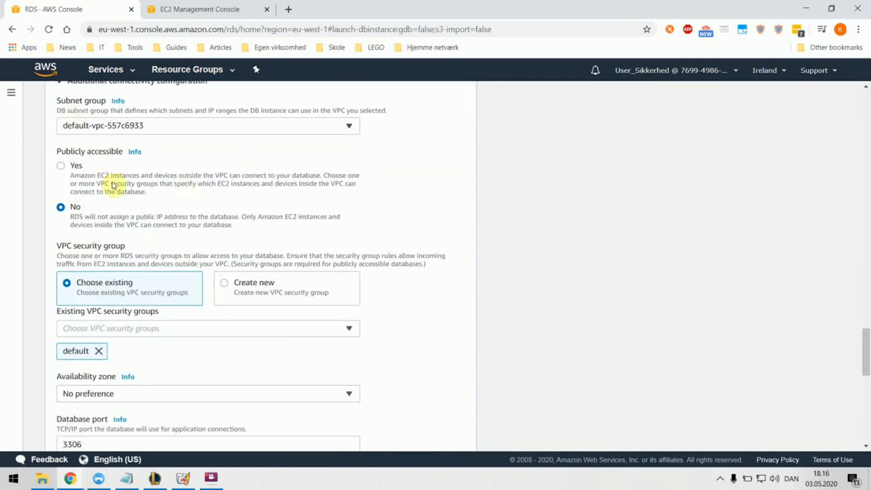
scroll(223, 227, "down", 2)
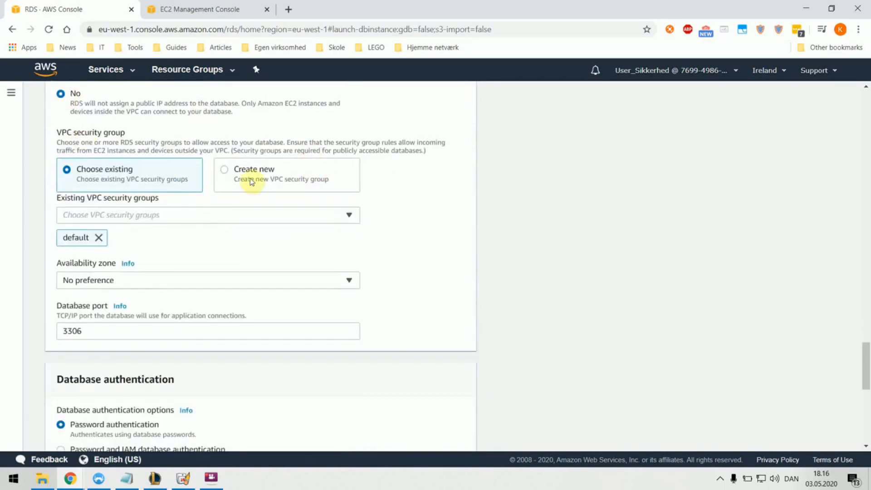
left_click(256, 179)
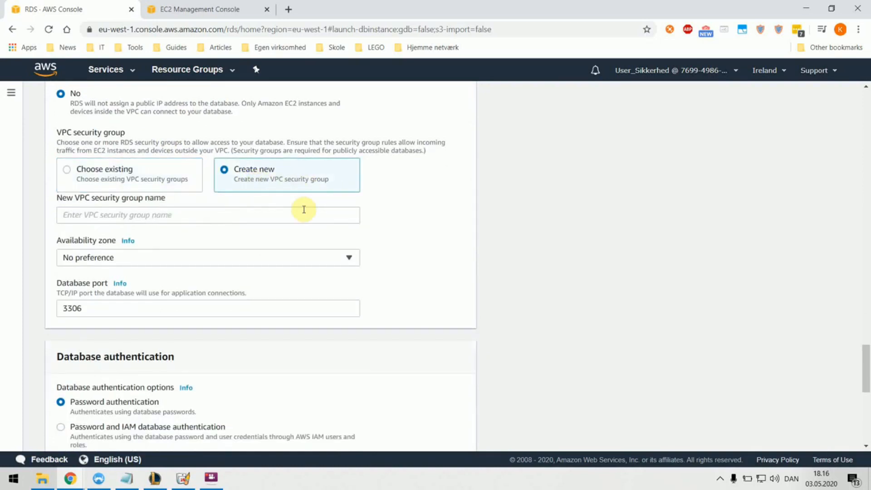
left_click(245, 216)
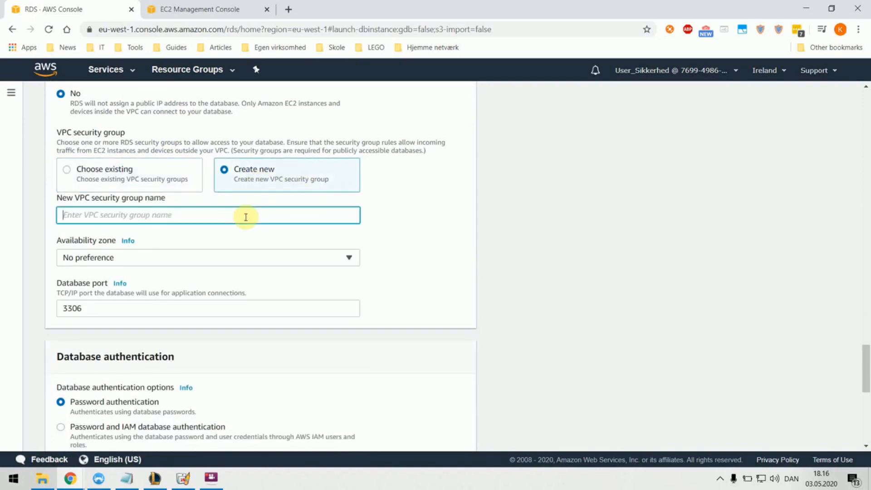
type("rdsdemosecuritygroup")
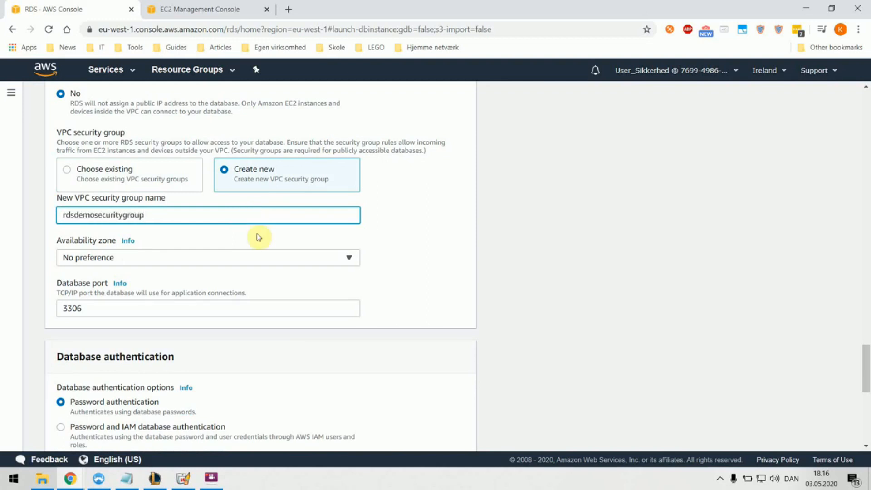
scroll(210, 191, "down", 4)
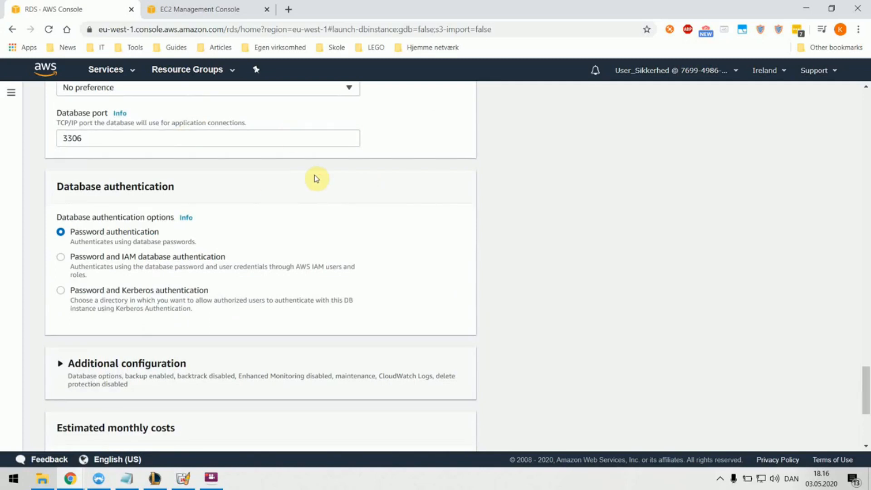
Step: Expand Additional configuration and enter rdsdemo as the initial database name
scroll(316, 178, "down", 3)
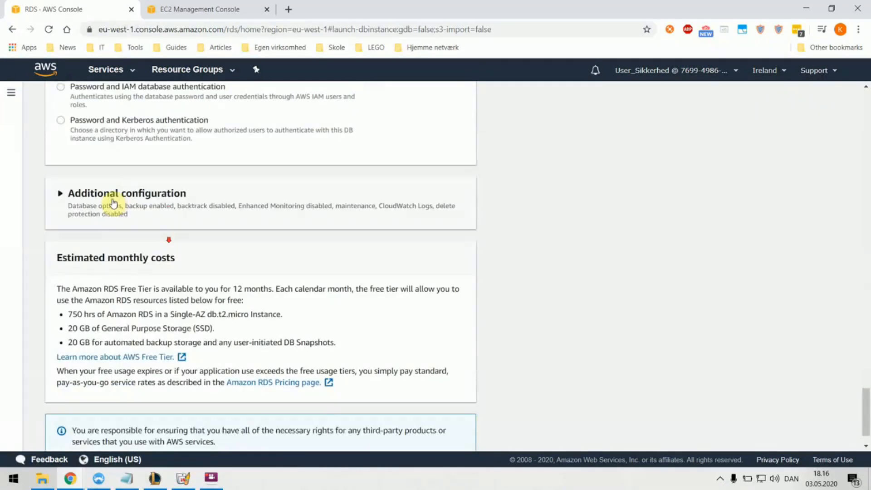
left_click(119, 196)
scroll(179, 214, "down", 2)
left_click(149, 171)
type("rdsdemo")
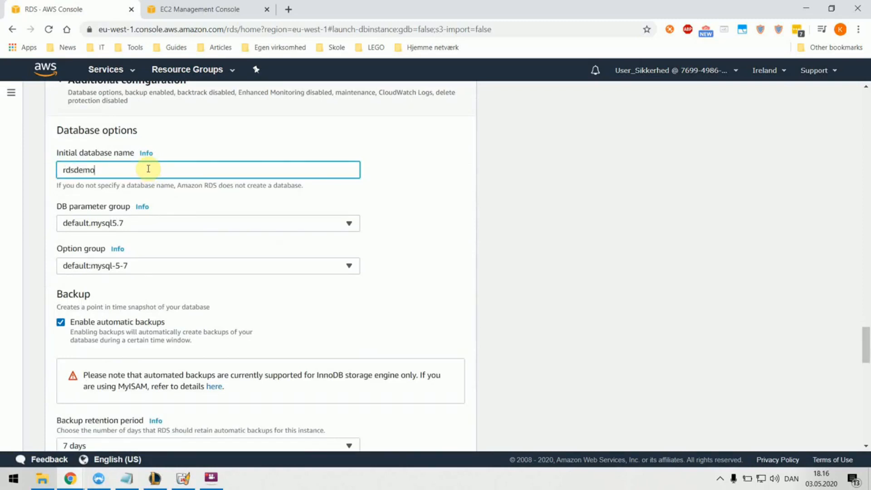
scroll(229, 222, "down", 2)
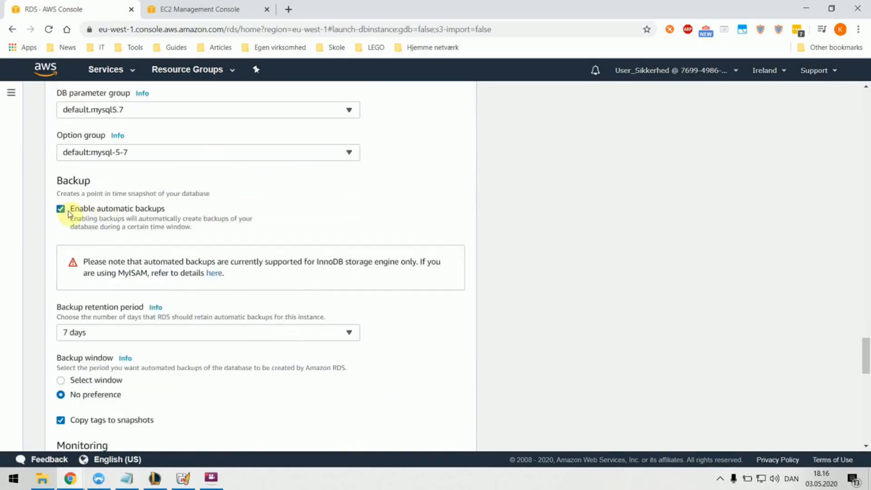
scroll(63, 208, "down", 1)
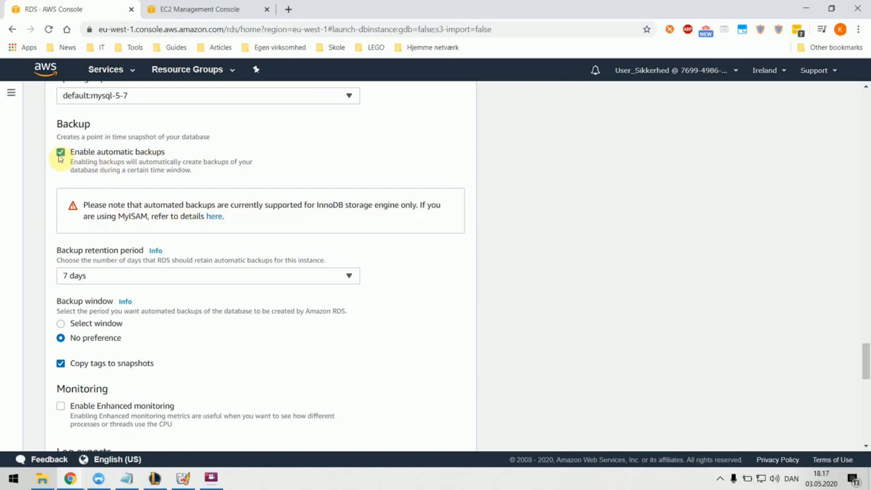
Step: Disable automatic backups and submit; creation fails because identifier rdsdemo already exists
left_click(87, 151)
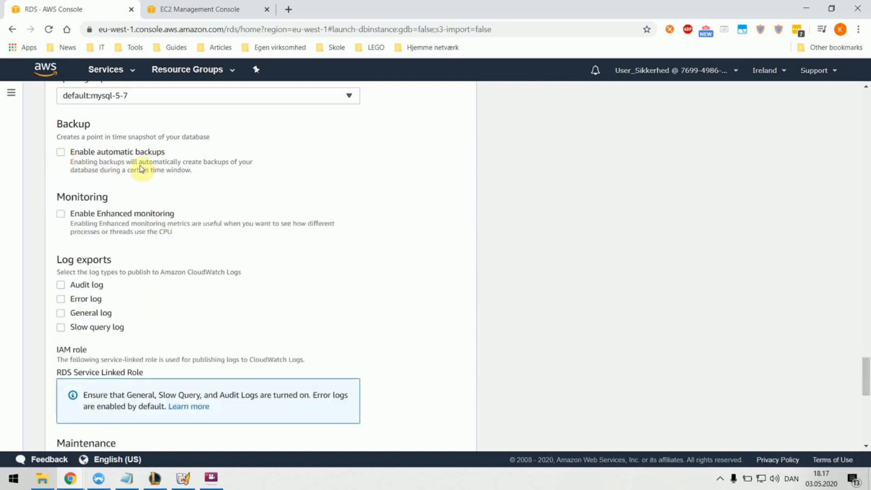
scroll(78, 156, "down", 5)
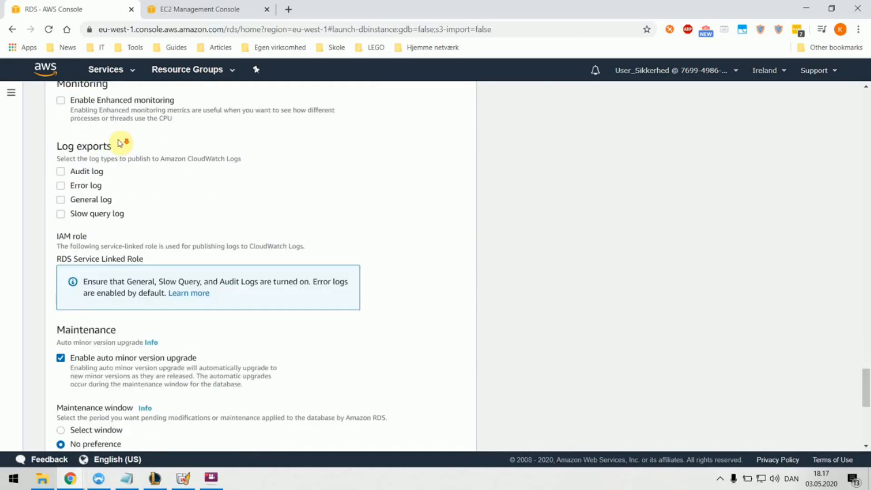
scroll(107, 154, "down", 4)
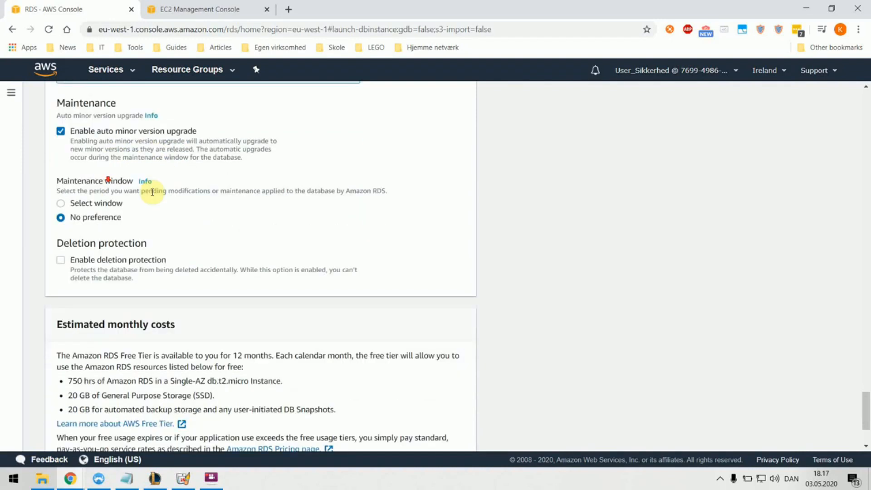
scroll(147, 197, "down", 2)
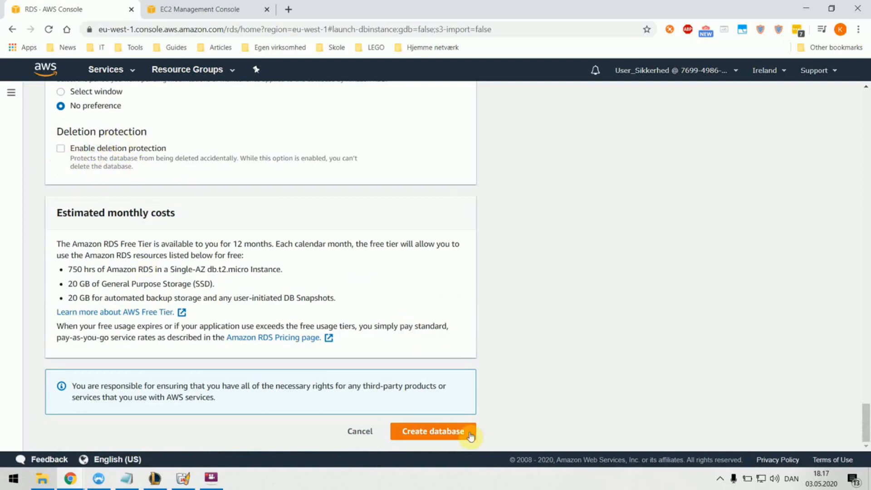
left_click(425, 436)
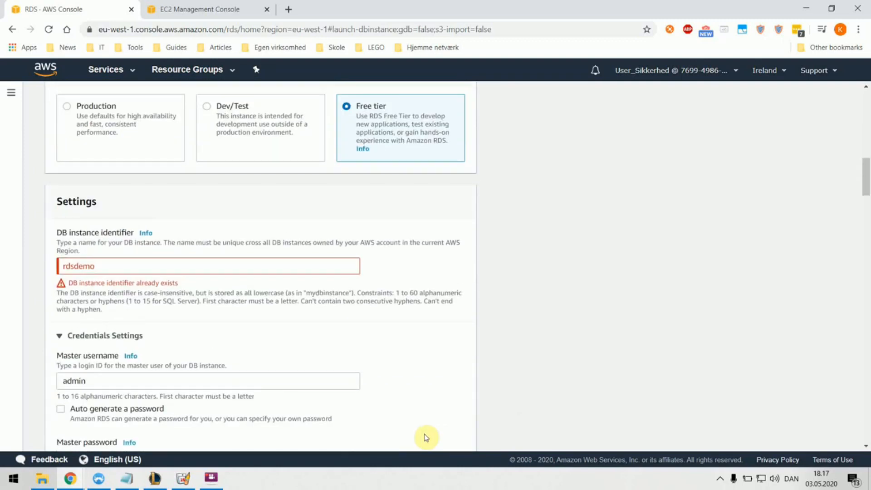
Step: Change the instance identifier and initial database name to rdsdemo2, then resubmit Create database
left_click(102, 269)
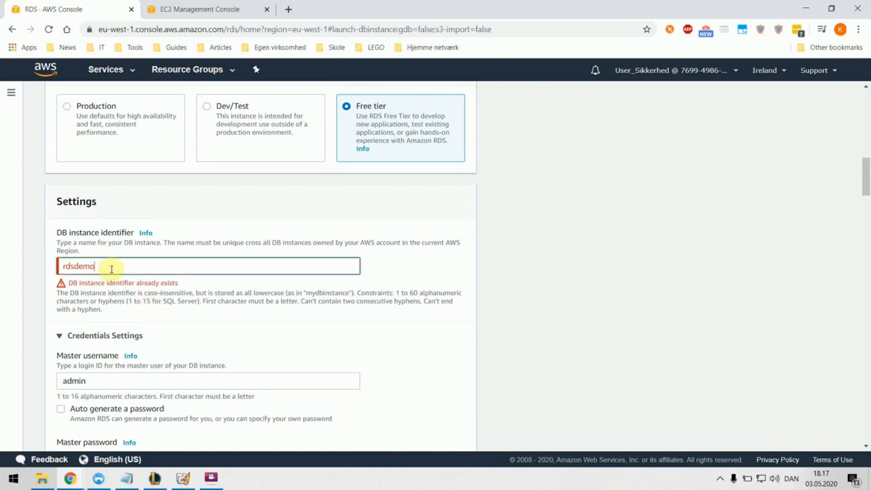
scroll(154, 277, "down", 10)
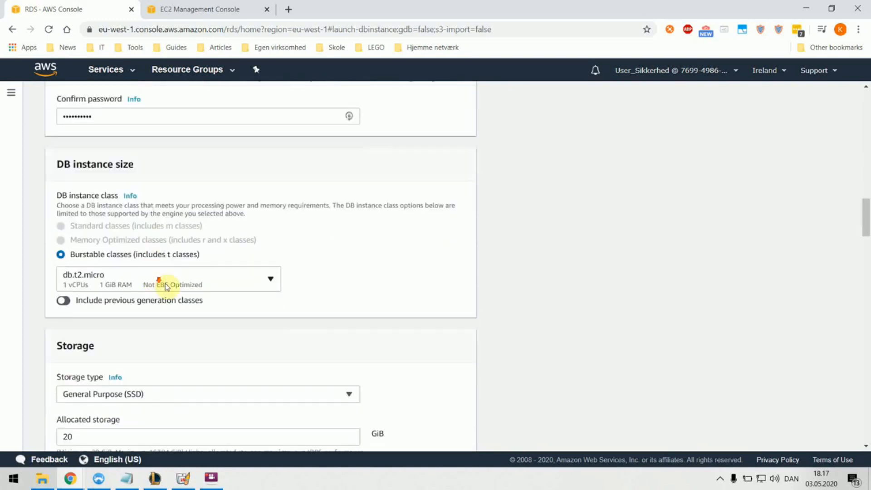
scroll(207, 301, "down", 10)
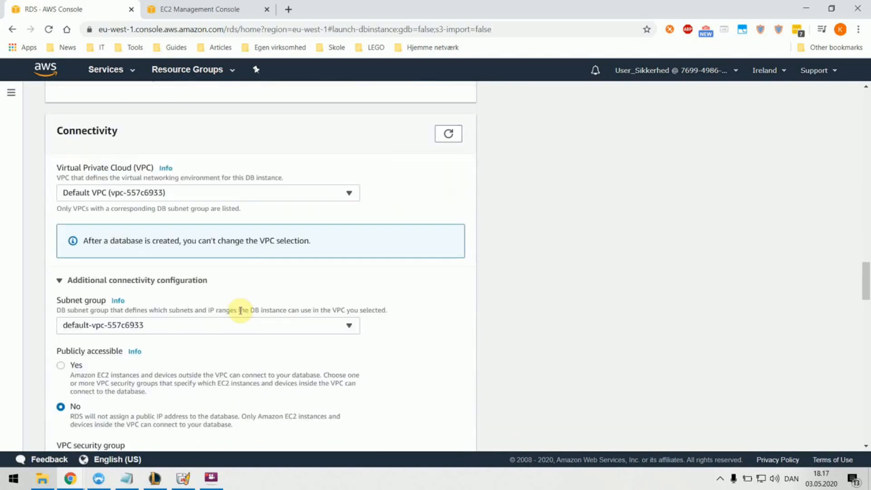
scroll(241, 311, "down", 12)
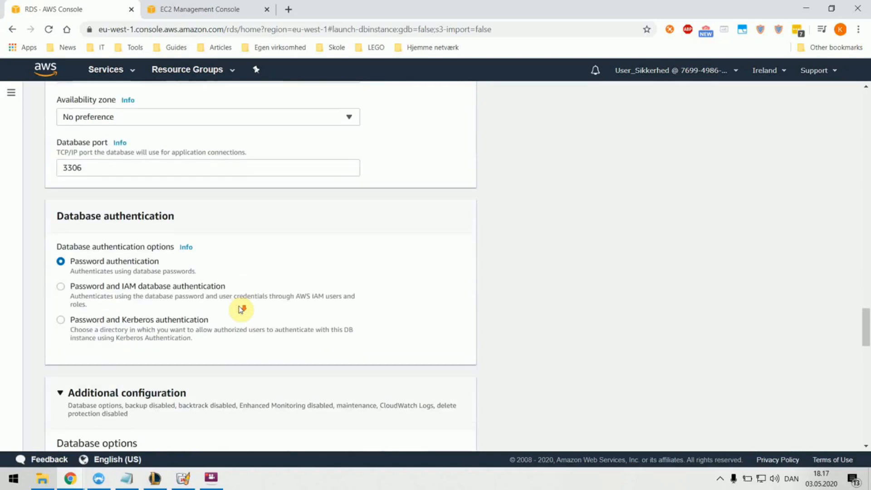
scroll(241, 309, "down", 3)
left_click(156, 141)
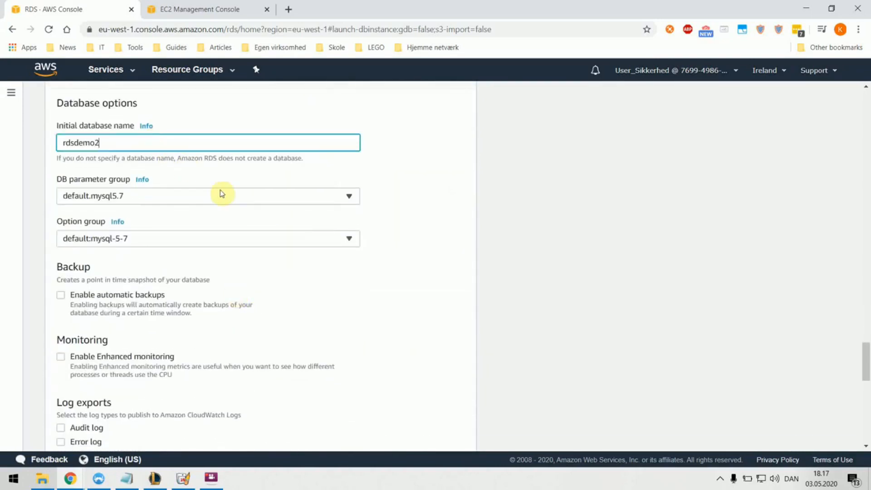
scroll(273, 227, "down", 5)
scroll(312, 255, "down", 10)
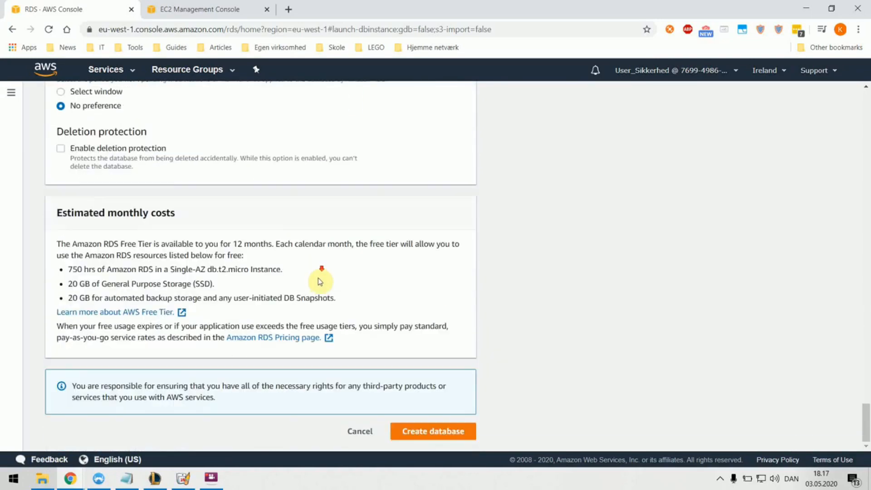
left_click(433, 430)
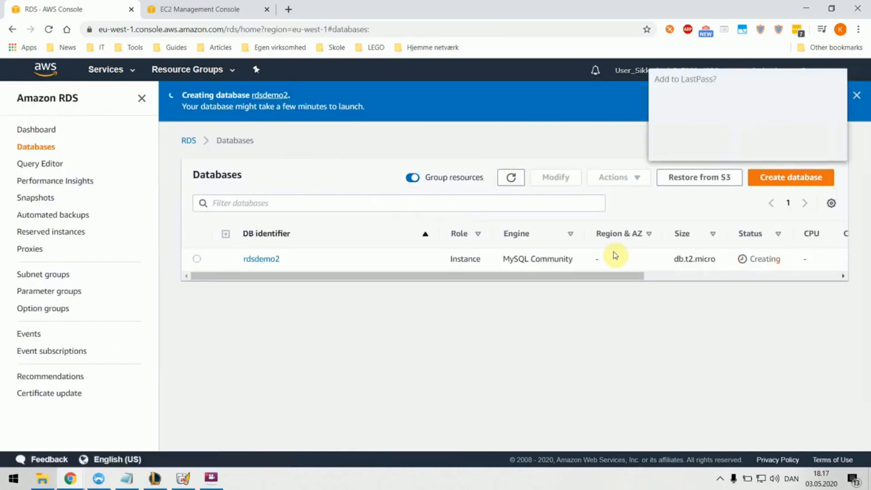
Step: Check that rdsdemo2, a MySQL Community db.t2.micro instance, is listed with status Creating
left_click_drag(448, 276, 338, 276)
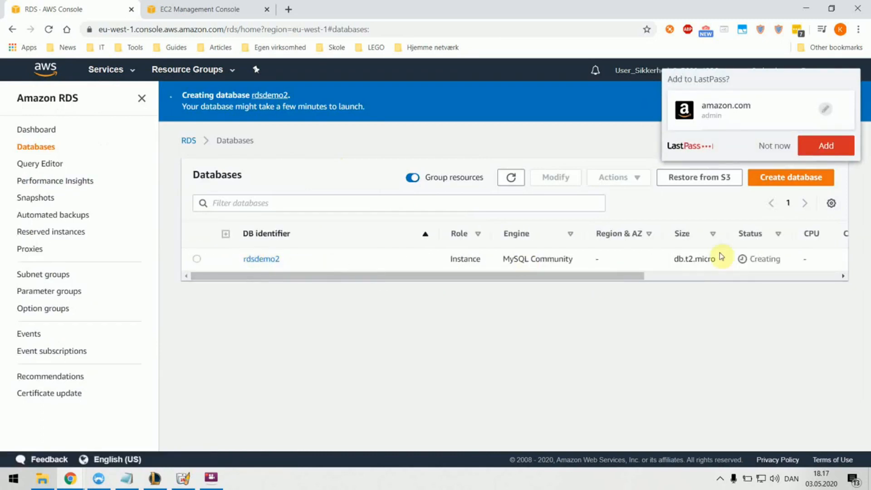
left_click_drag(771, 262, 753, 260)
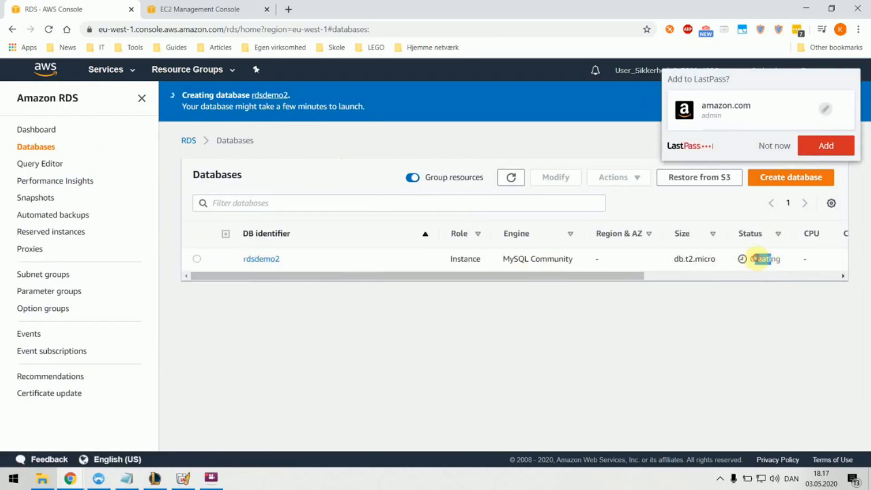
Step: In the EC2 console, open running instances and launch a new instance from Actions
left_click(182, 8)
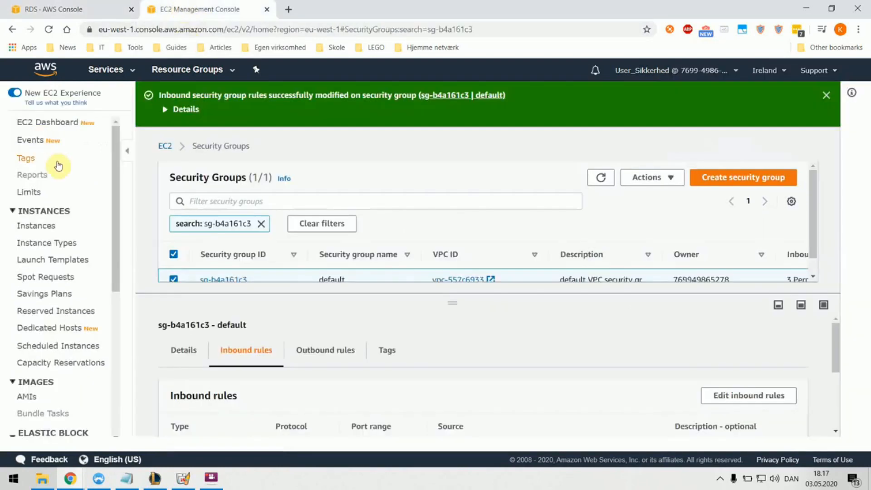
left_click(61, 127)
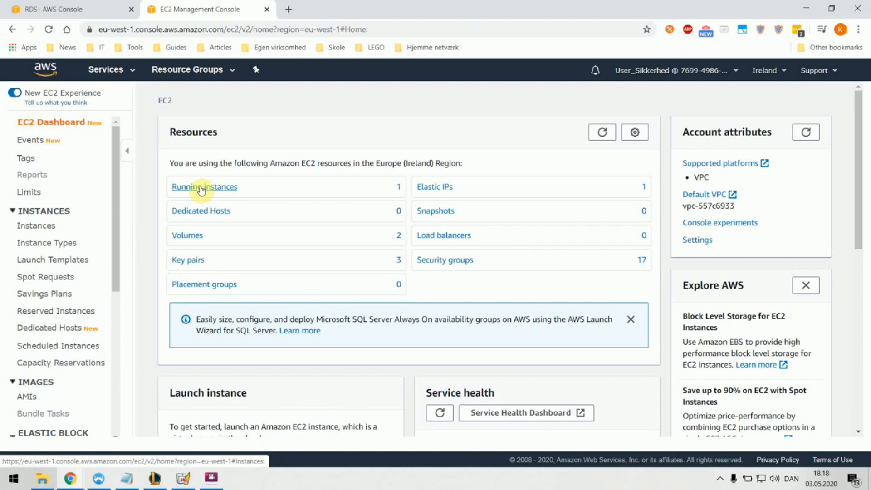
left_click(201, 190)
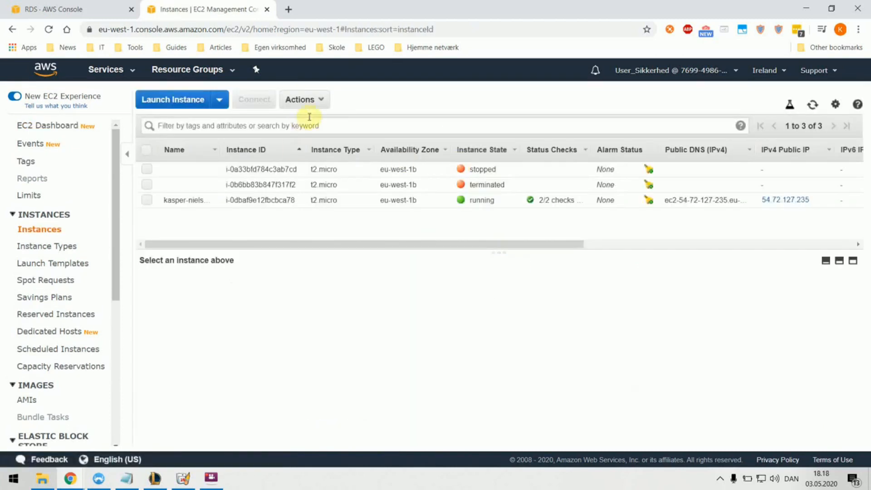
left_click(315, 101)
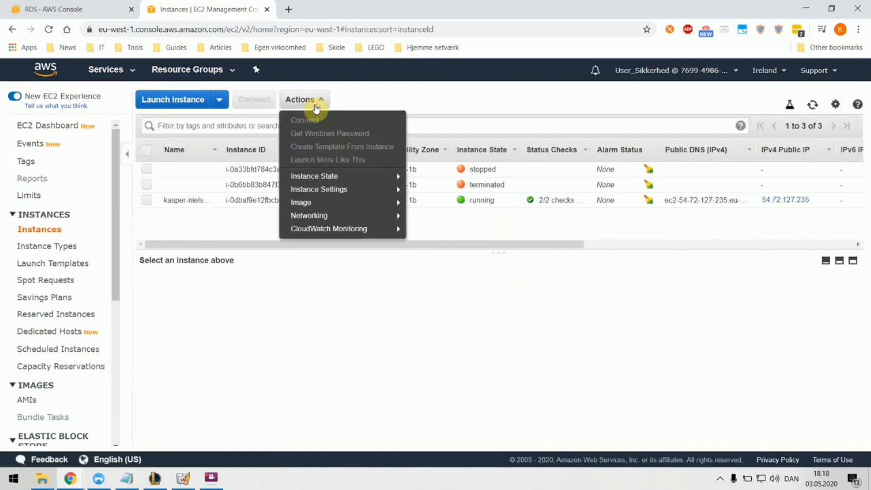
left_click(171, 98)
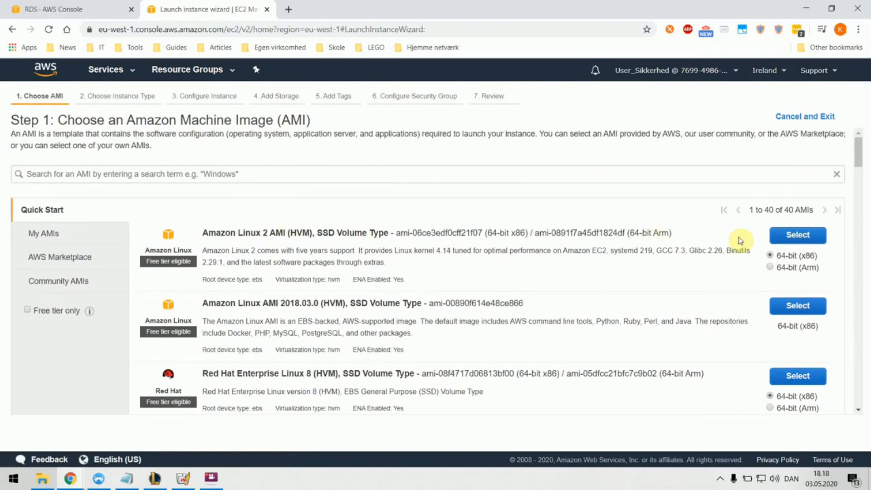
Step: Select the Amazon Linux 2 AMI with t2.micro and advance to Configure Instance Details
left_click(787, 237)
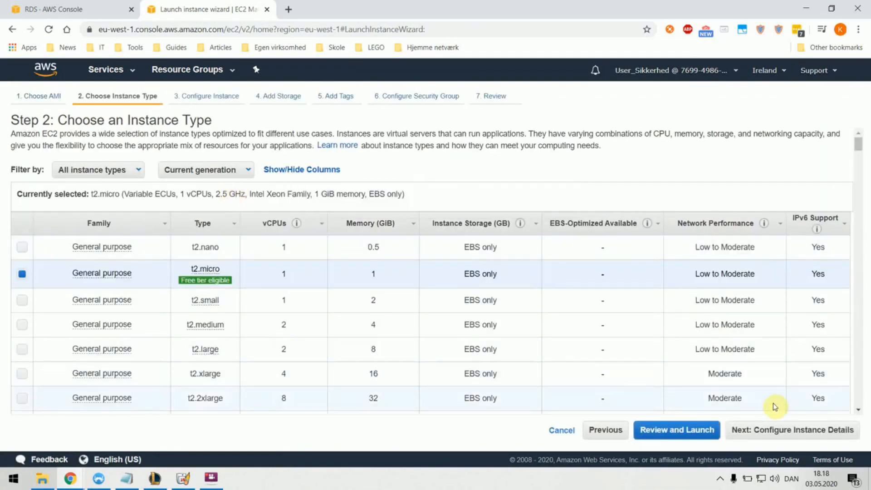
left_click(764, 431)
scroll(248, 181, "down", 8)
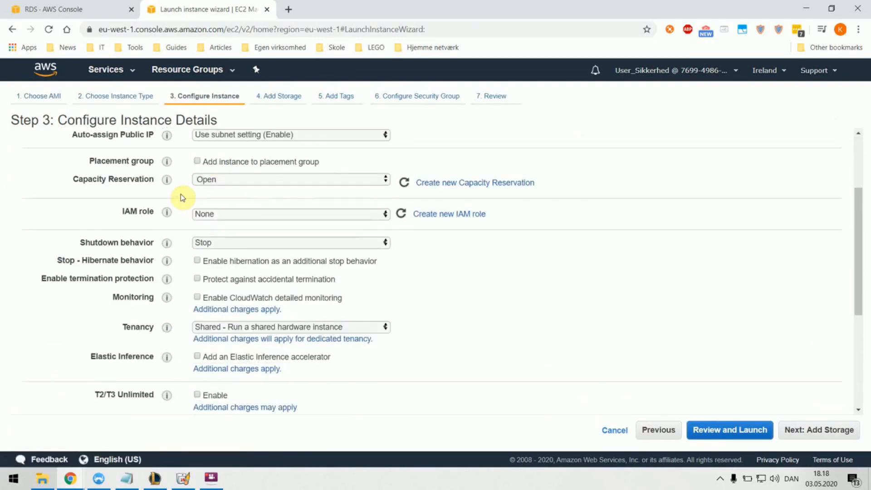
Step: Put the cursor in the User data box and bring up the Notepad bootstrap script
left_click(247, 363)
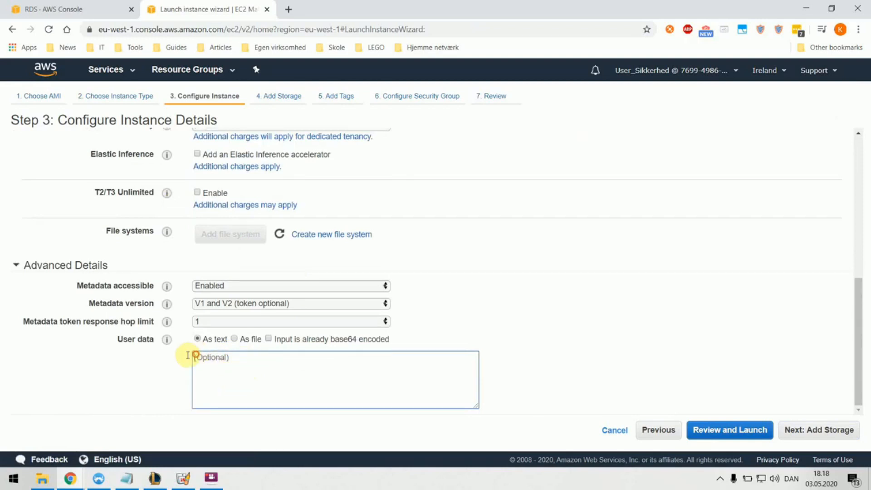
mouse_move(172, 339)
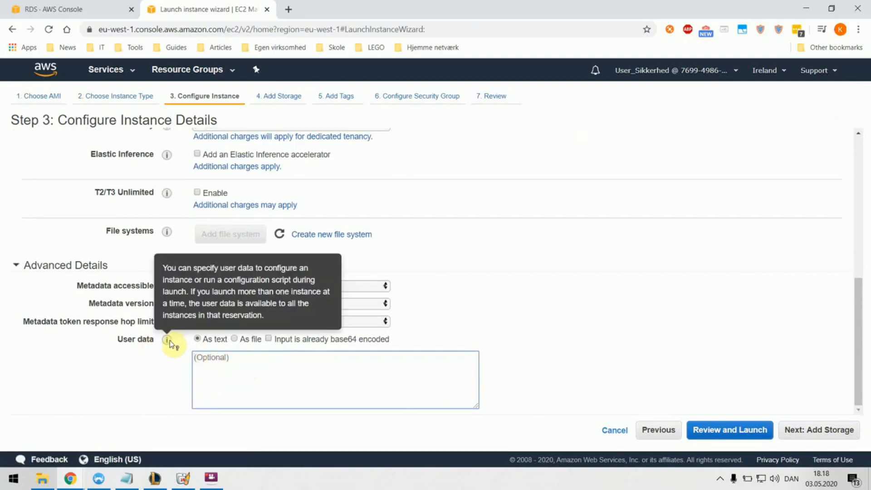
left_click(122, 482)
Step: Copy the whole Notepad bootstrap script and paste it into the instance's User data field
left_click_drag(422, 322, 55, 119)
key("ctrl+c")
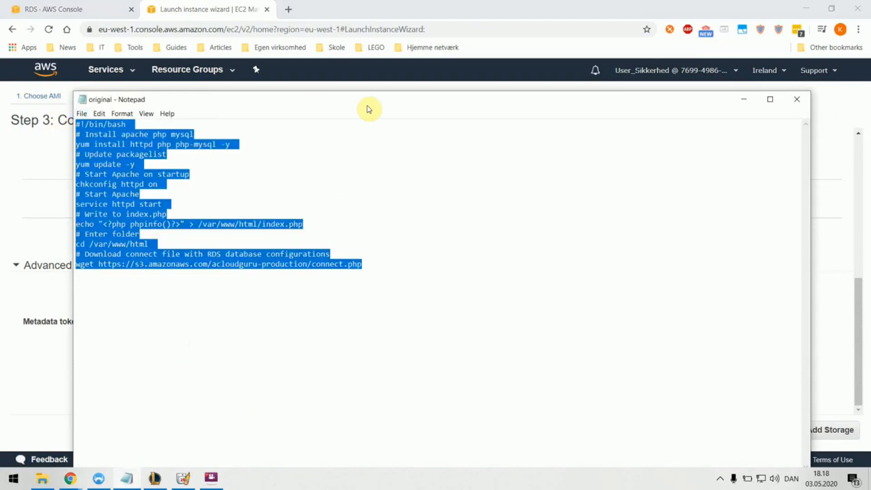
left_click_drag(362, 105, 776, 127)
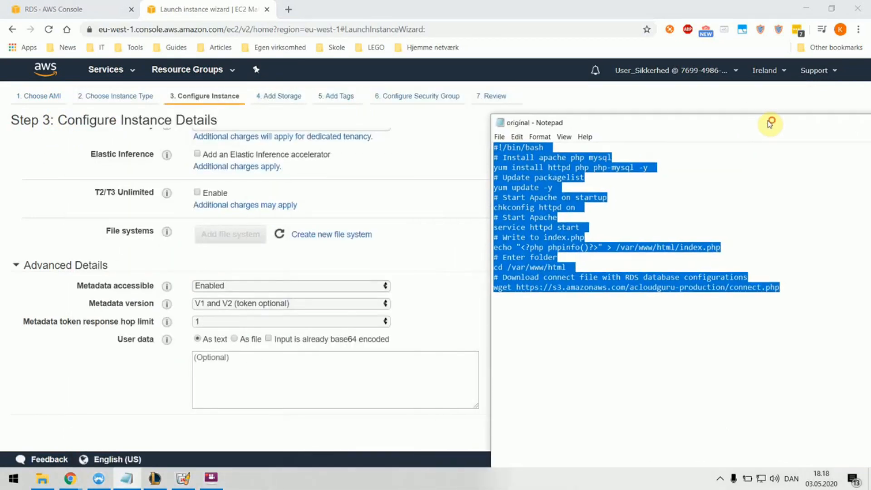
left_click(275, 371)
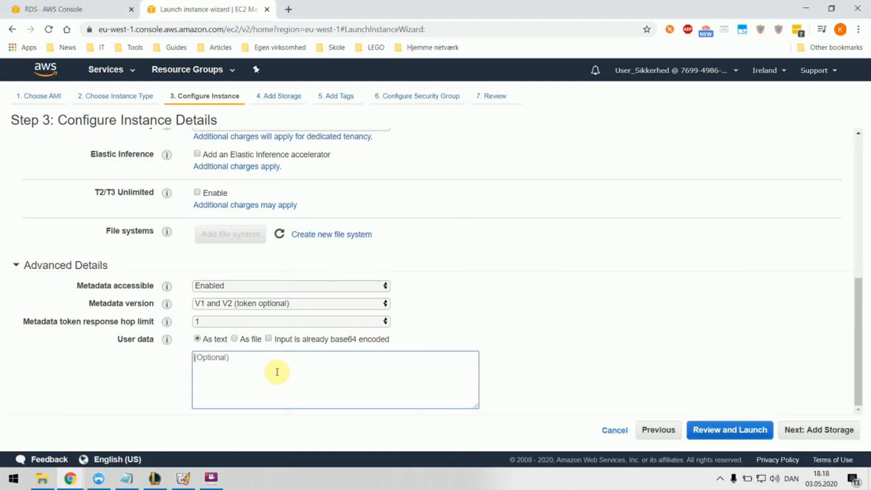
key("ctrl+v")
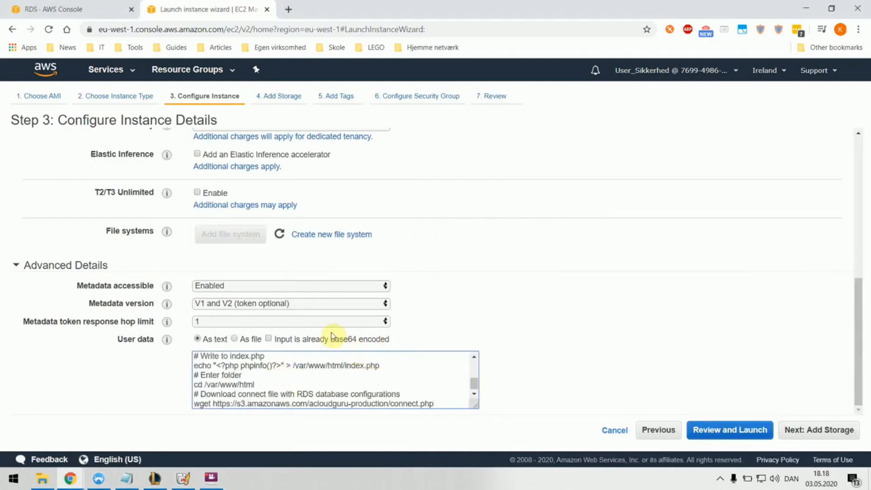
left_click(127, 479)
Step: Go over the script's package install, yum update -y, and Apache enable and start lines
left_click_drag(671, 120, 433, 105)
left_click(511, 163)
left_click_drag(402, 133, 201, 132)
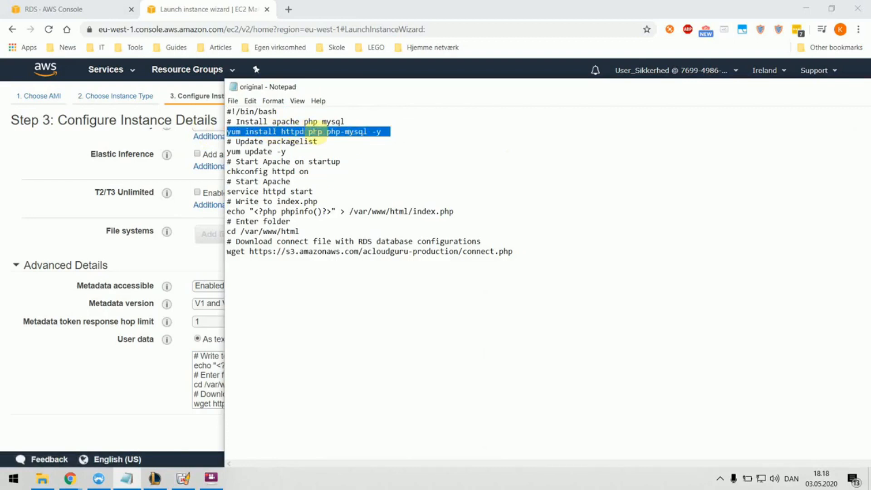
left_click(462, 164)
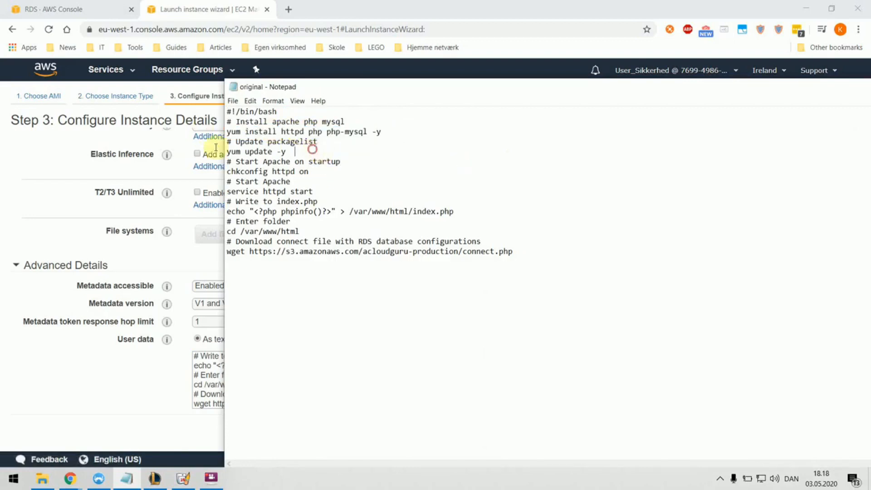
left_click_drag(312, 149, 204, 146)
left_click(370, 194)
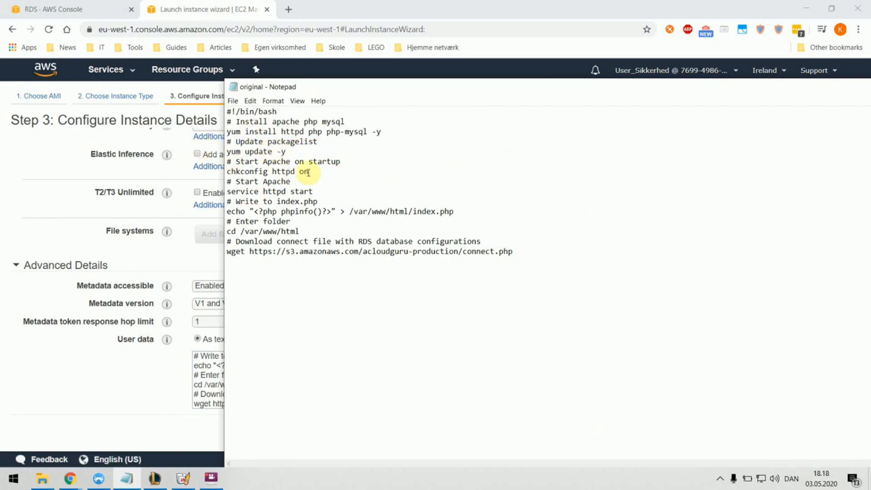
left_click_drag(325, 171, 199, 167)
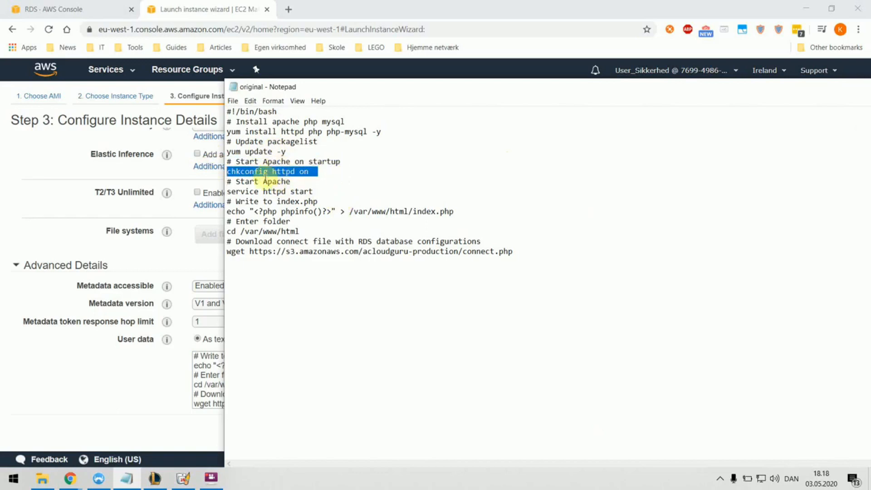
left_click_drag(319, 192, 226, 192)
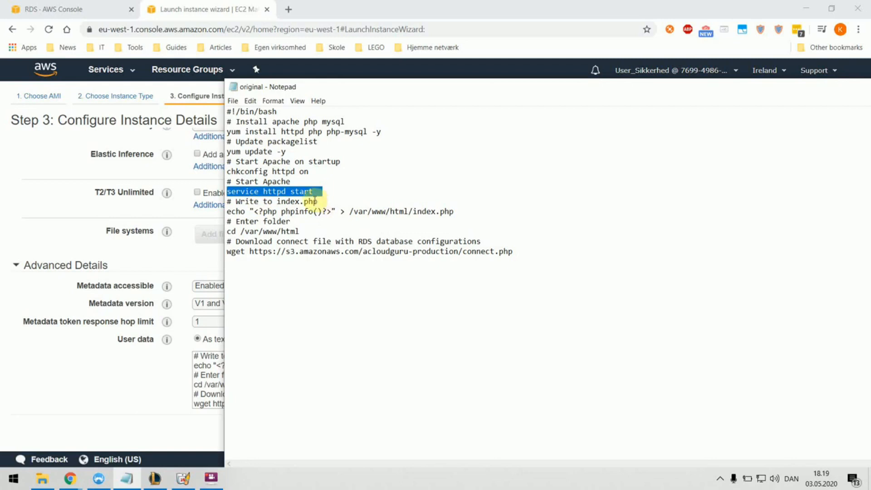
left_click(316, 191)
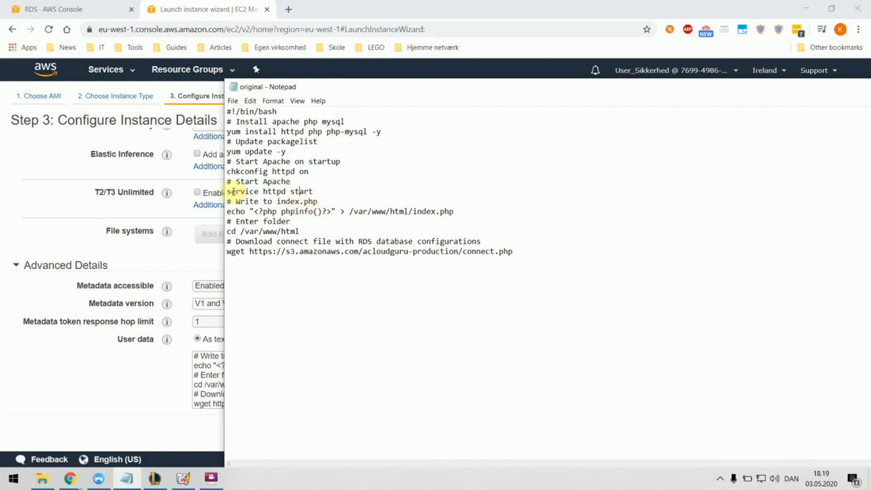
Step: Go over the index.php echo line, cd /var/www/html, and the wget download of connect.php
left_click_drag(228, 208, 346, 208)
left_click(341, 227)
left_click_drag(455, 213, 232, 210)
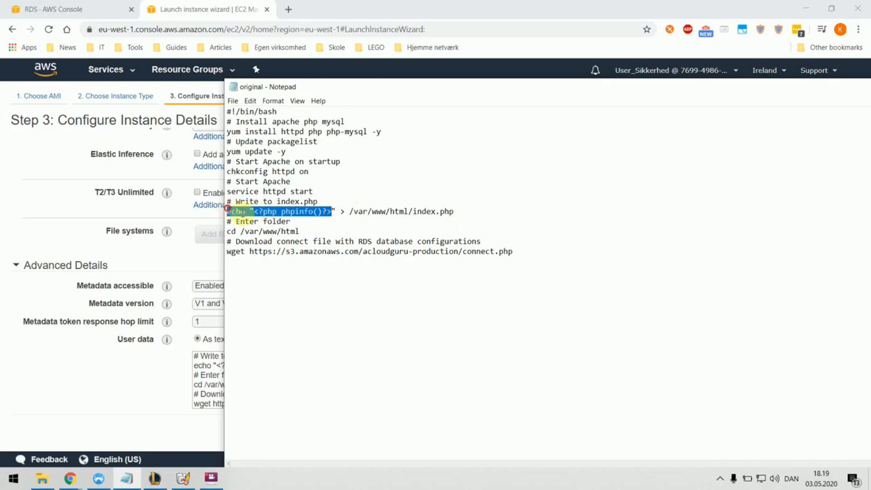
left_click(336, 228)
mouse_move(304, 230)
left_mouse_down()
mouse_move(225, 232)
mouse_move(303, 234)
left_mouse_up()
left_click(263, 233)
left_click(323, 251)
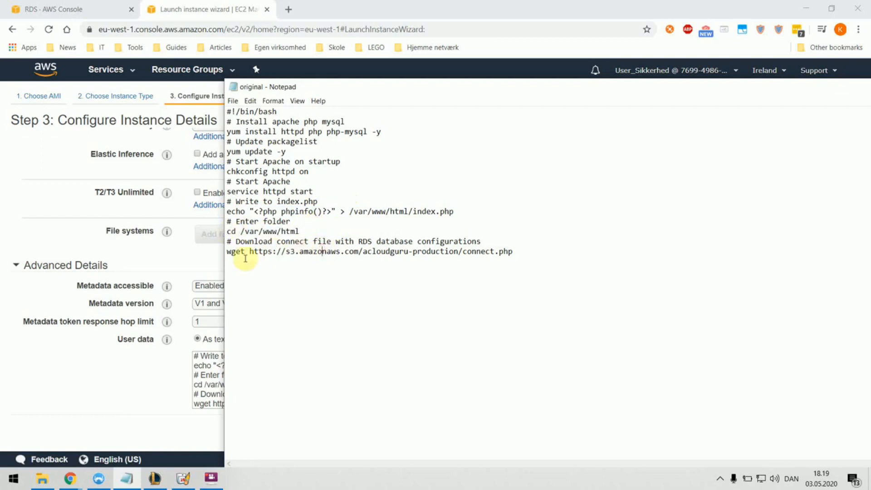
left_click_drag(244, 253, 514, 254)
left_click(521, 253)
left_click(528, 271)
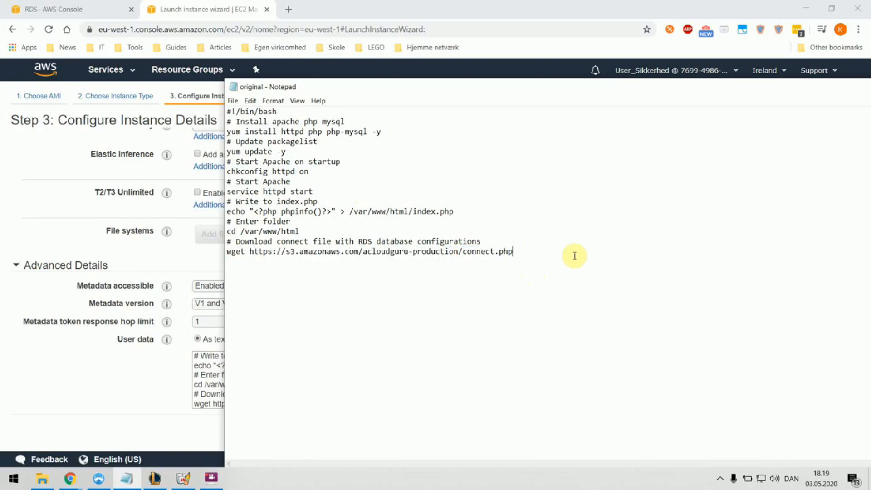
Step: Shrink and minimize Notepad to reveal the EC2 launch wizard
left_click_drag(713, 94, 527, 86)
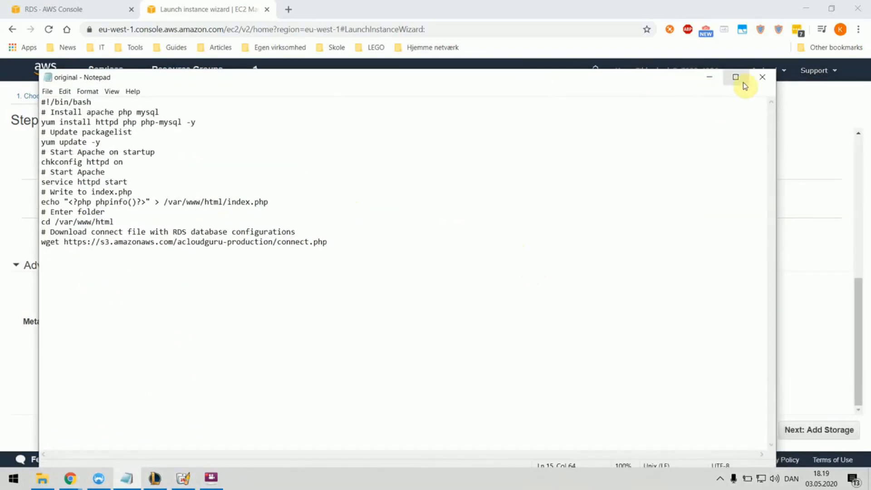
left_click_drag(651, 105, 632, 121)
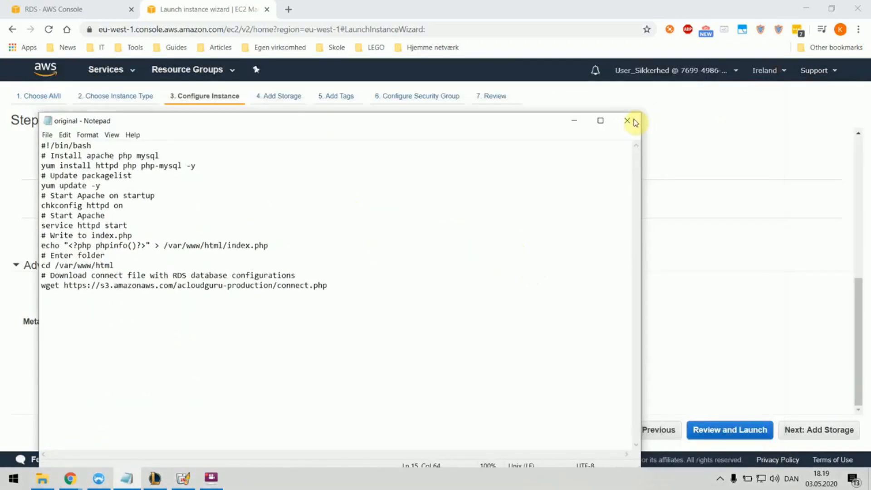
left_click(576, 121)
Step: Skip past storage and tags, then add a second inbound rule of type MYSQL/Aurora
left_click(803, 438)
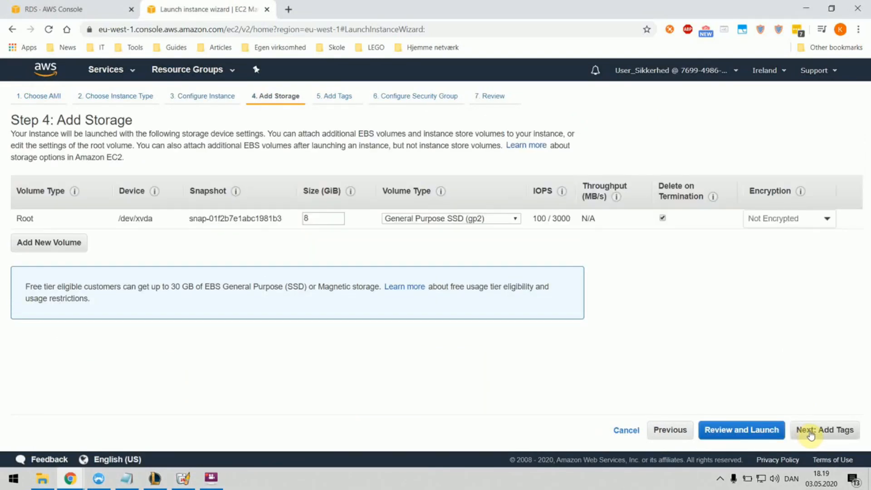
left_click(810, 435)
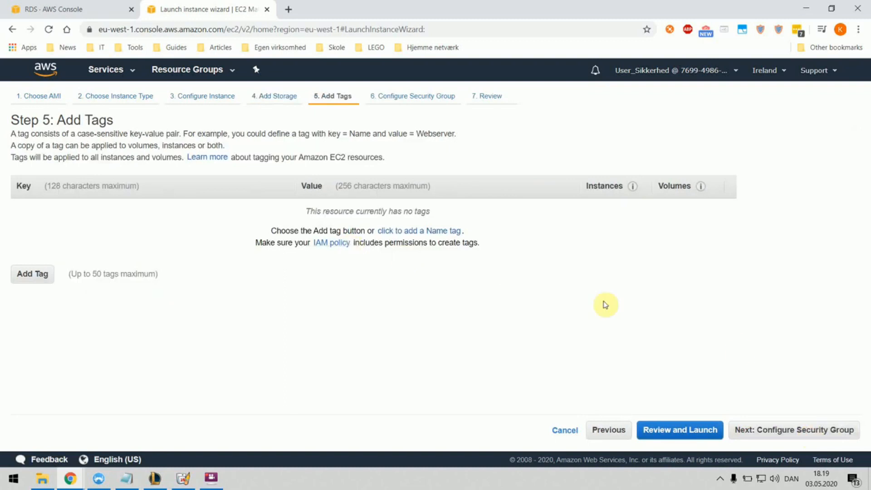
left_click(783, 424)
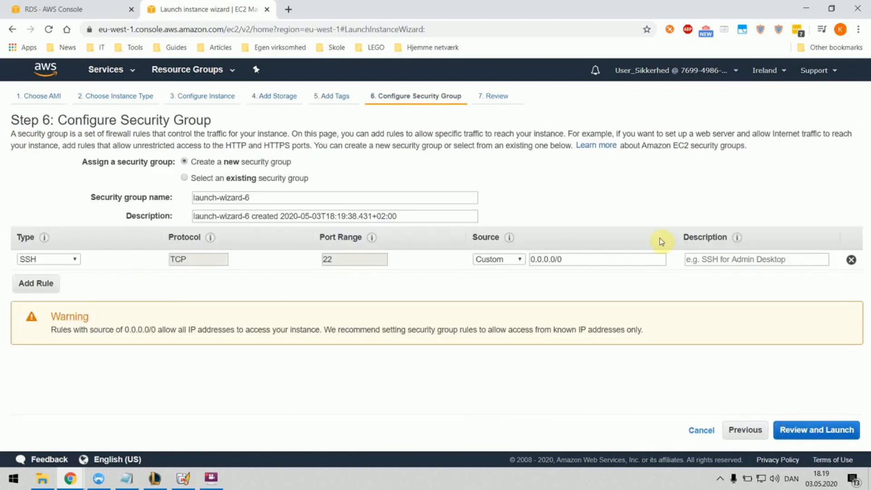
left_click(36, 284)
left_click(71, 278)
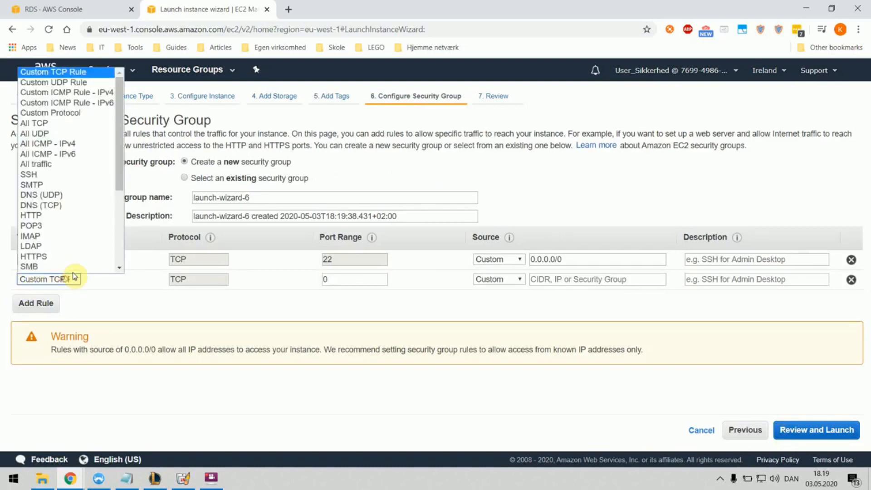
key("m")
scroll(74, 250, "down", 3)
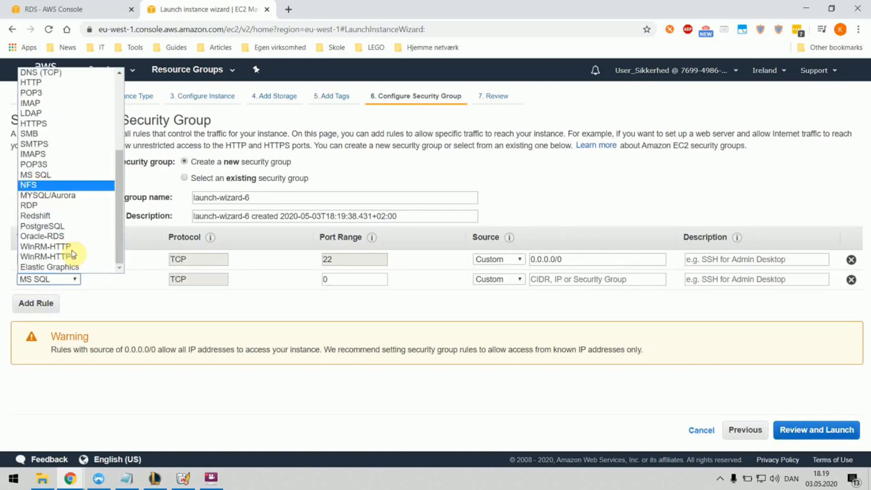
left_click(58, 194)
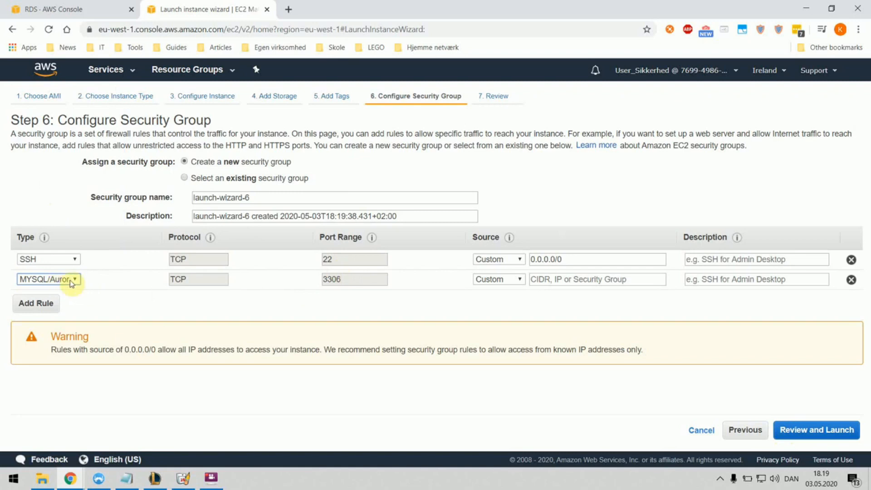
Step: Set the MySQL rule's source to 0.0.0.0/0 and go to the launch review
double_click(329, 283)
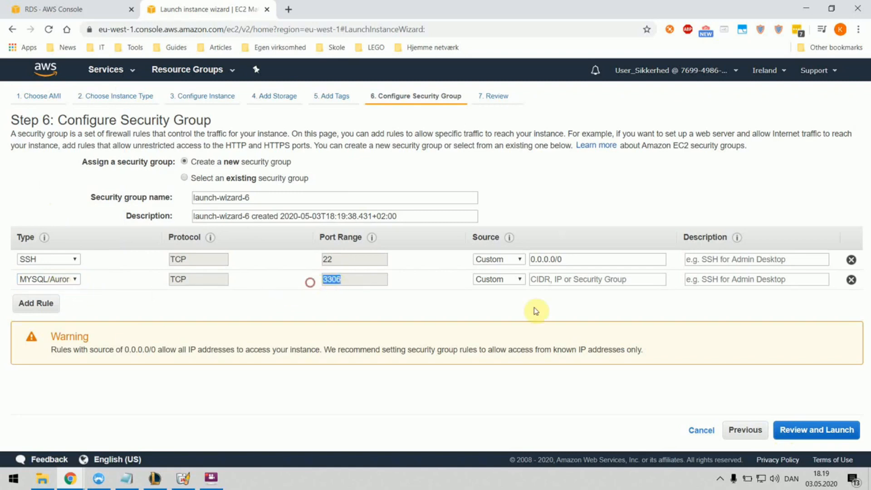
left_click(538, 279)
left_click(551, 299)
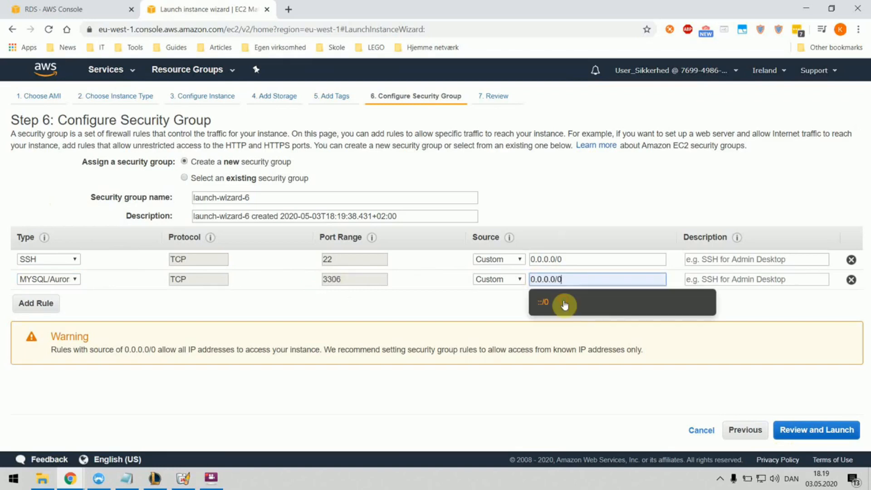
left_click(770, 322)
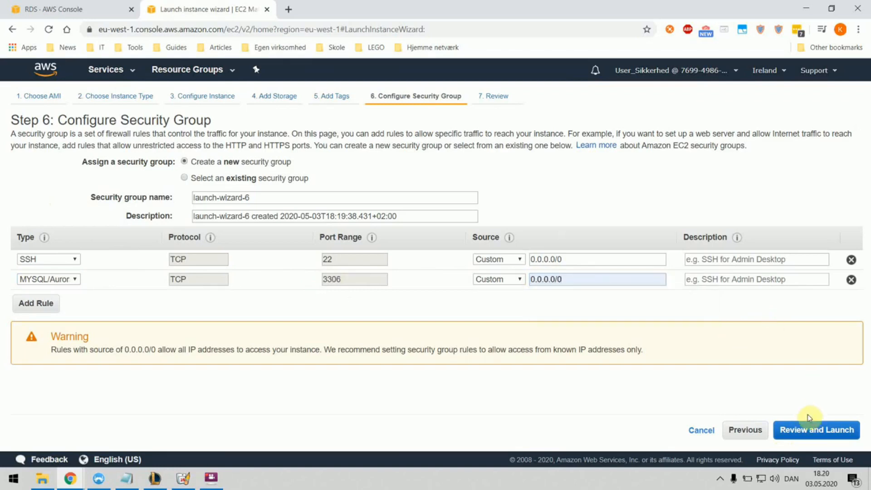
left_click(585, 281)
left_click_drag(546, 279, 530, 279)
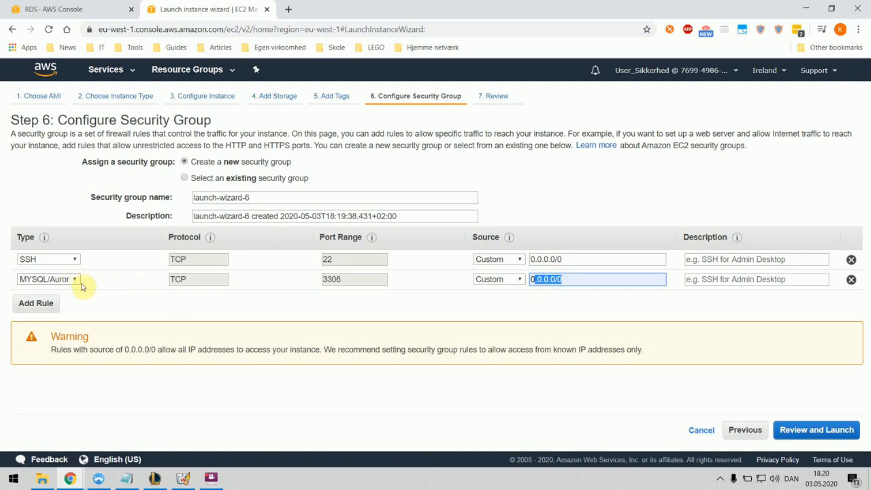
left_click(808, 431)
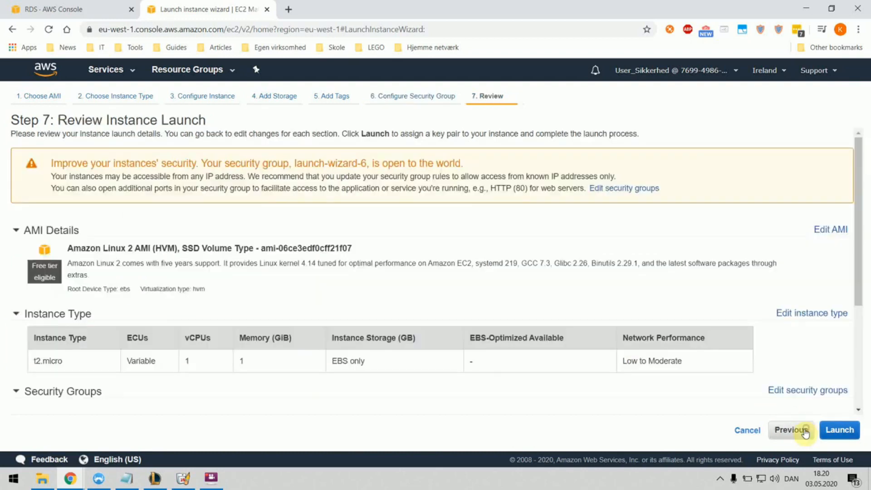
Step: Launch the instance with the DemoKeypair key pair, acknowledging you have its private key file
scroll(521, 276, "down", 3)
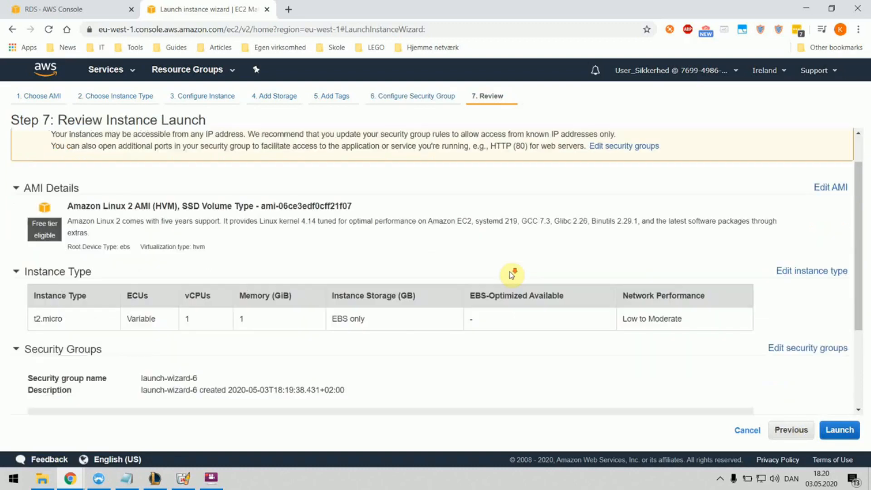
scroll(511, 274, "up", 1)
scroll(767, 335, "down", 3)
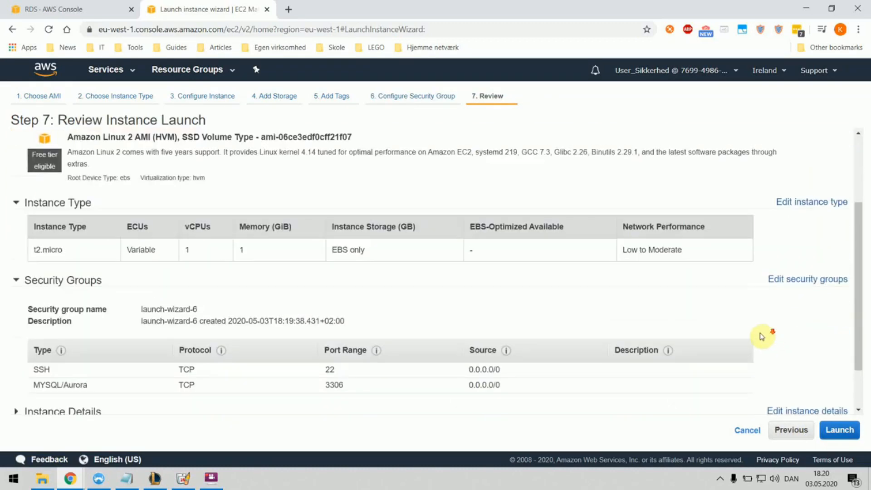
left_click(839, 433)
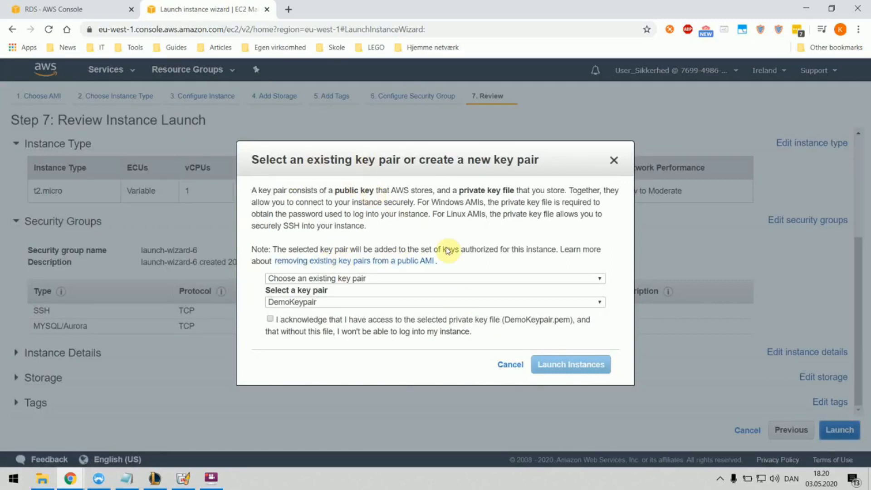
left_click(295, 305)
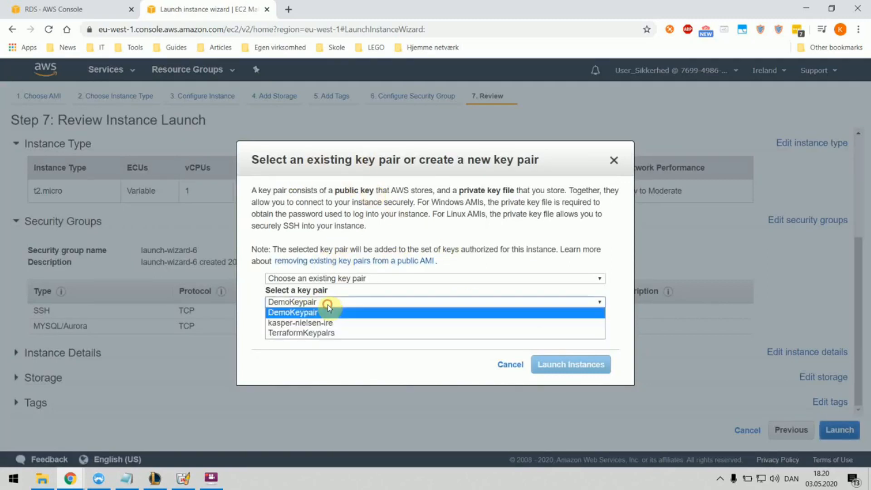
left_click(297, 306)
left_click(274, 320)
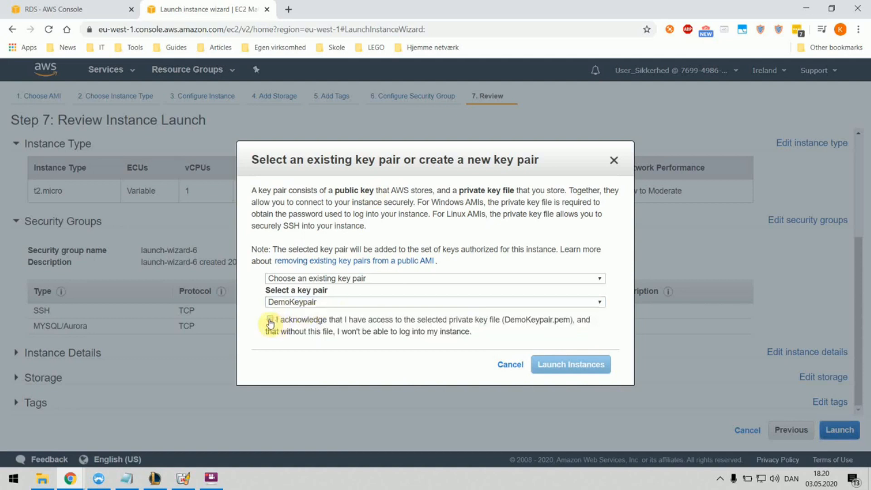
left_click(562, 364)
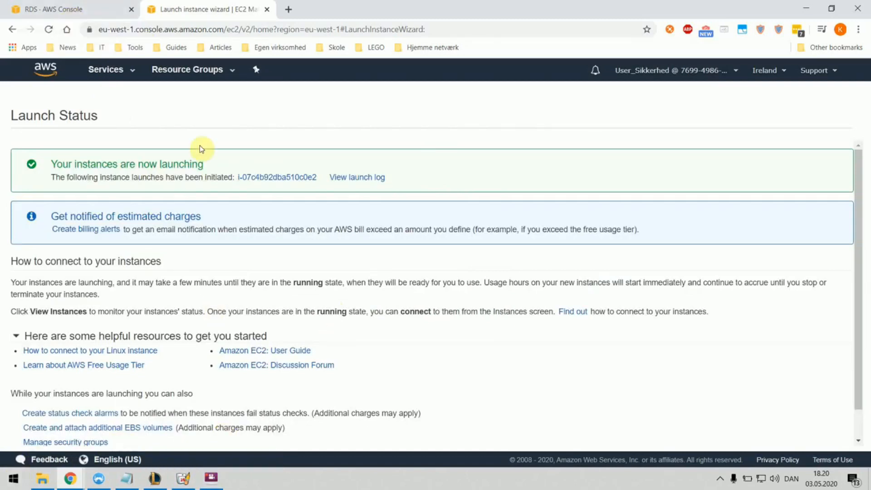
Step: Go to EC2 Instances and select the new pending instance to view its details
left_click(107, 69)
left_click(178, 161)
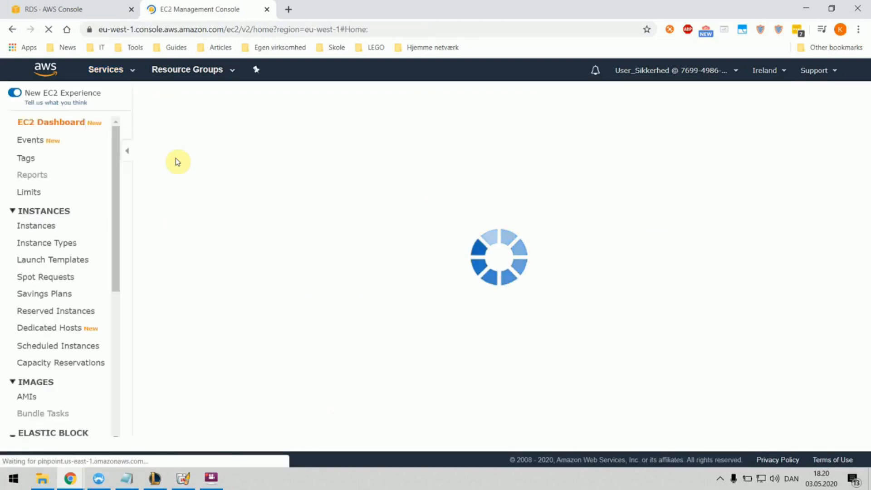
left_click(208, 188)
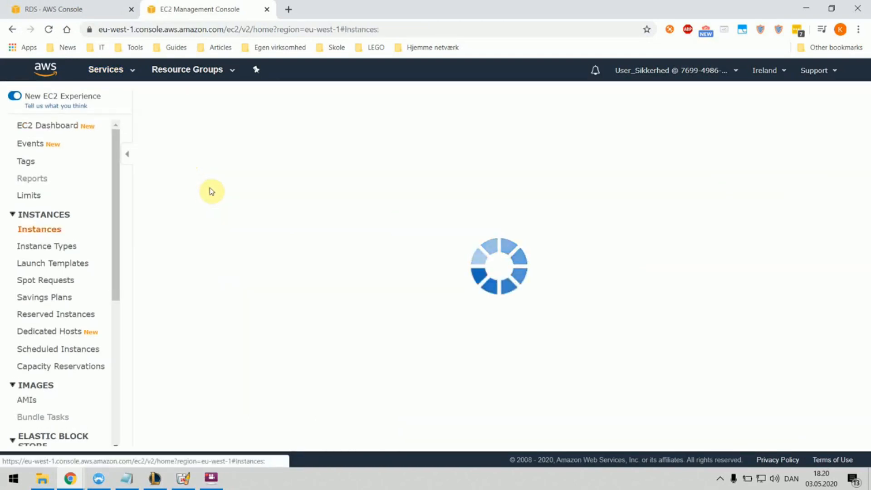
double_click(559, 170)
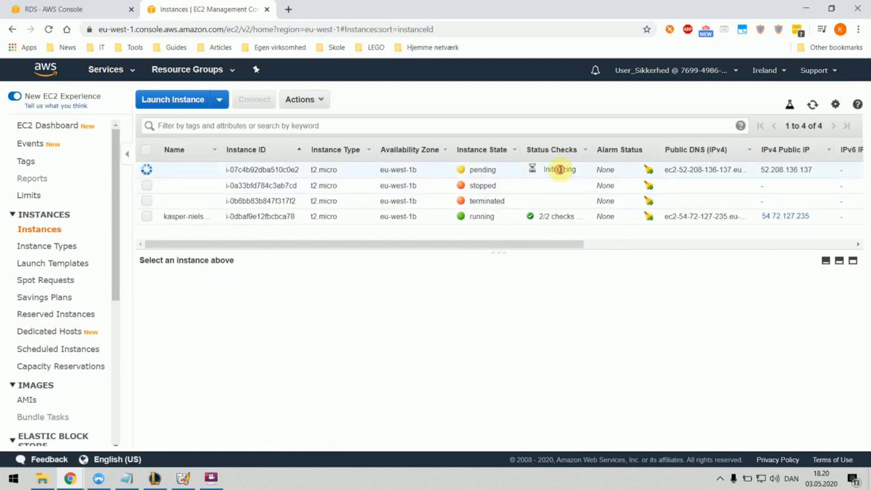
left_click(210, 485)
left_click(375, 172)
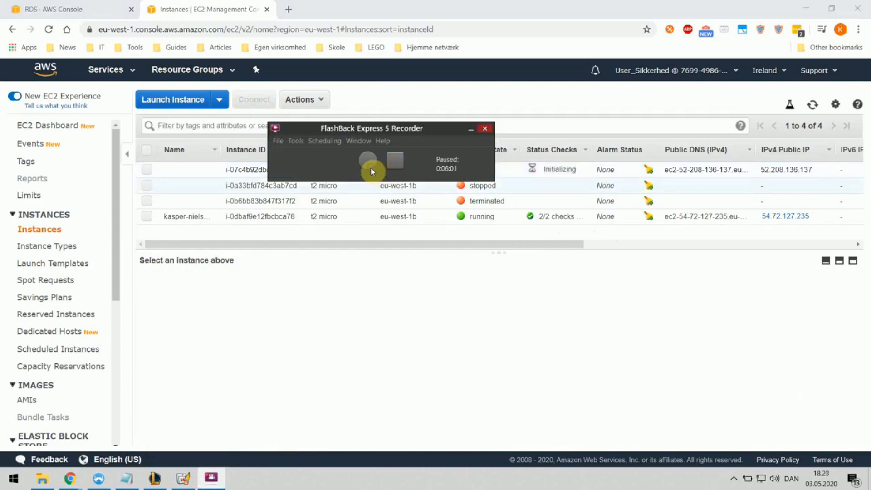
left_click(369, 166)
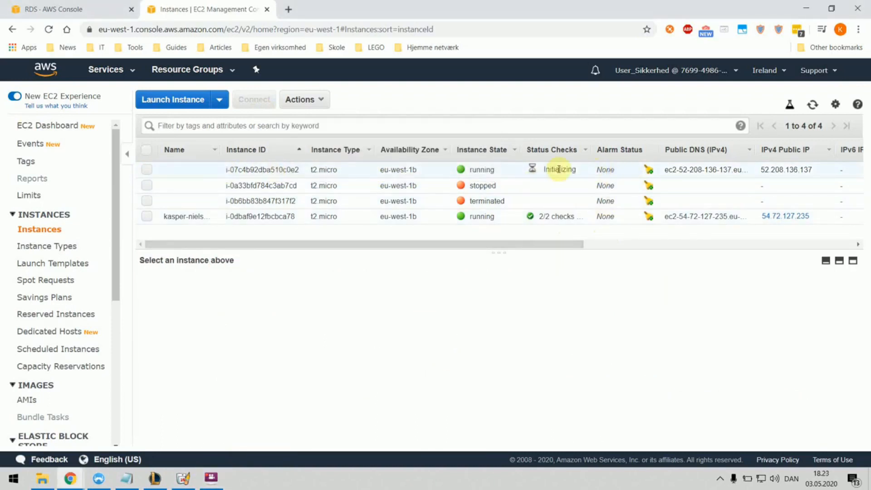
Step: Refresh the list, select the running instance, and copy its public DNS from Connect
left_click(50, 30)
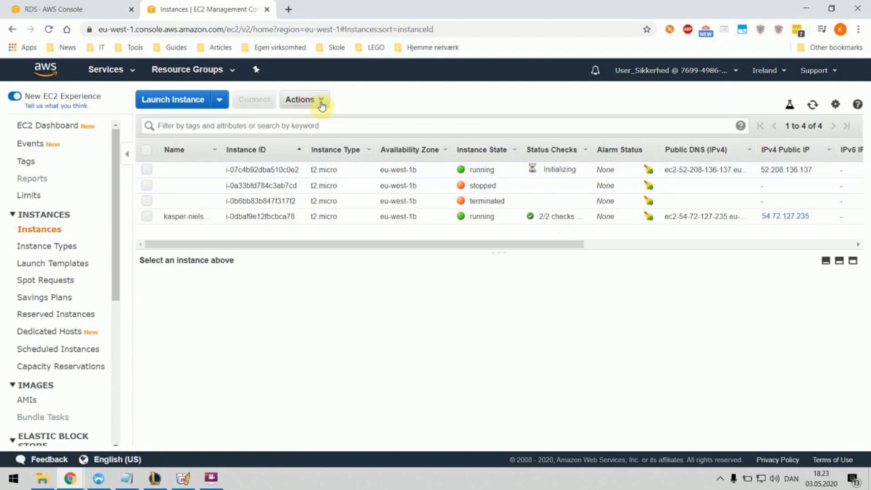
left_click(147, 169)
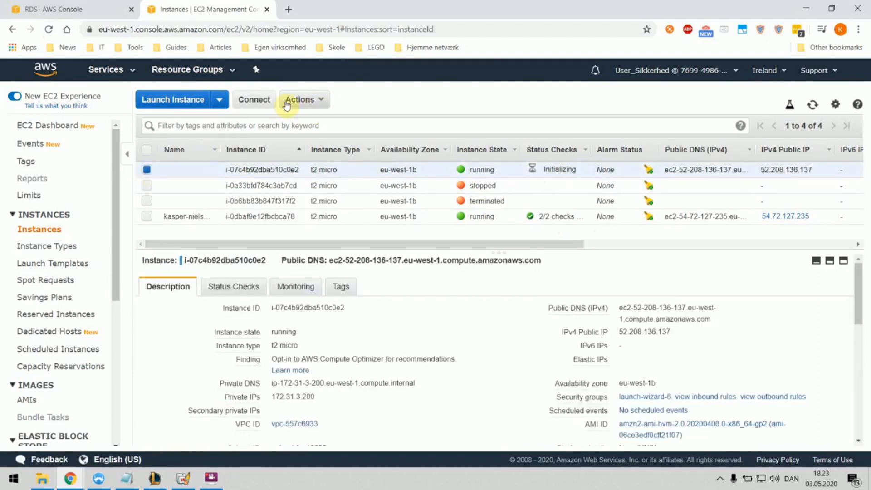
left_click(251, 101)
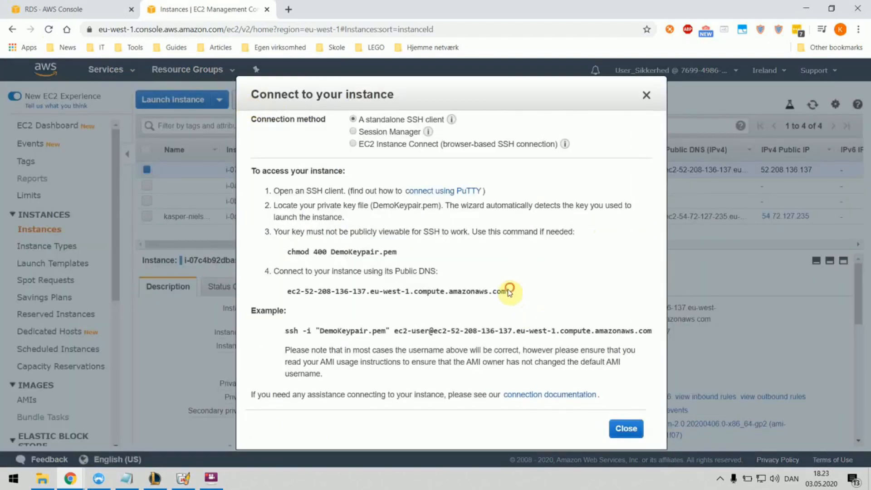
left_click_drag(508, 291, 288, 289)
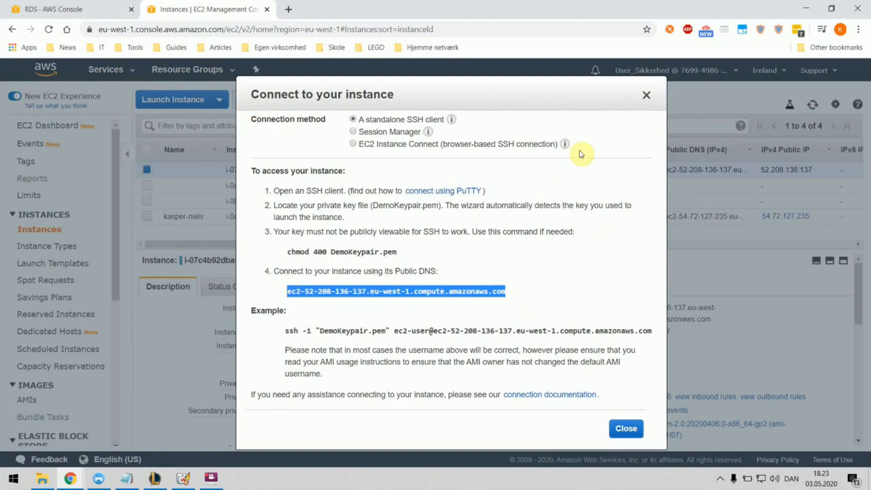
left_click(641, 95)
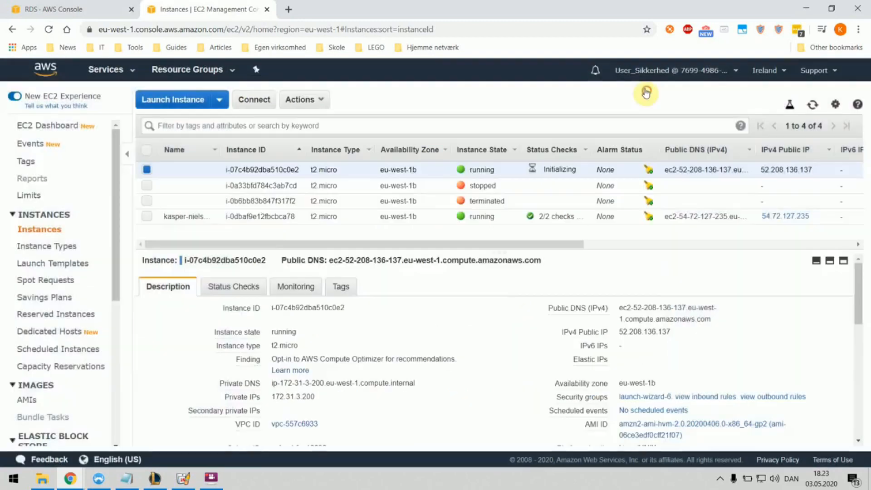
left_click(23, 472)
Step: Start PuTTY with the public DNS as host and DemoKeypair as the SSH private key
type("put")
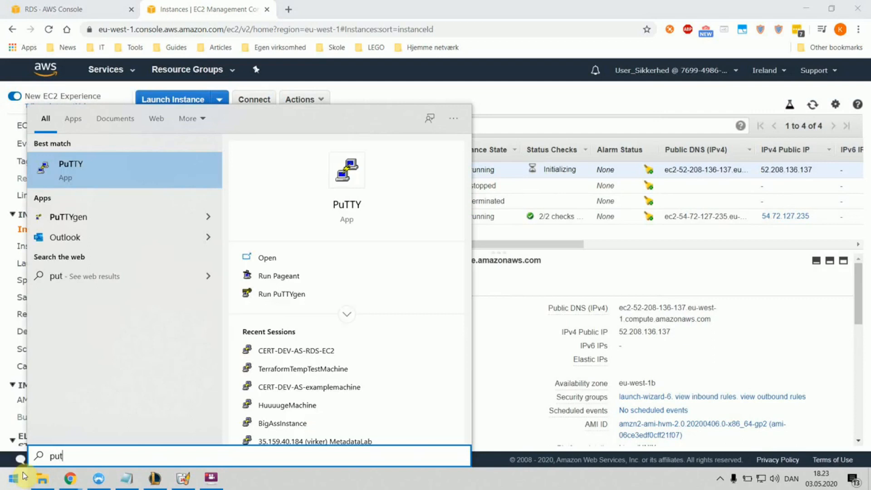
key("Return")
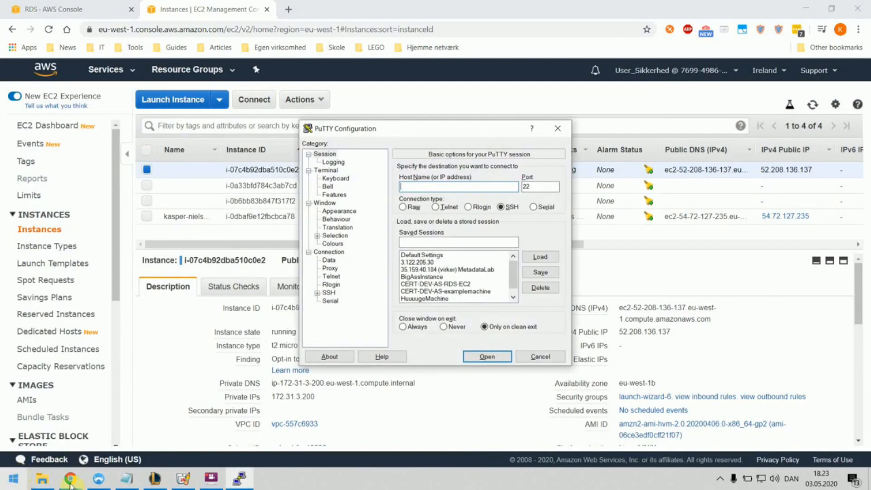
type("ec2-52-208-136-137.eu-west-1.compute.amazonaws.com")
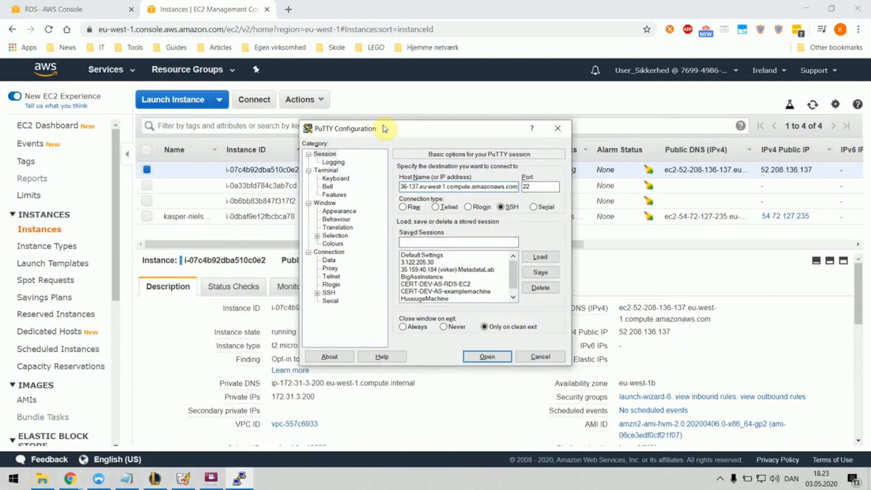
left_click(317, 293)
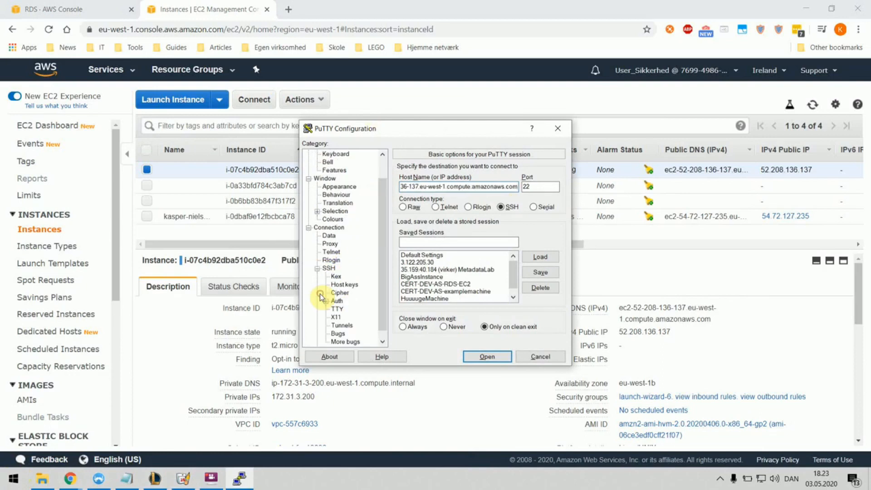
left_click(337, 300)
left_click(539, 282)
left_click(435, 179)
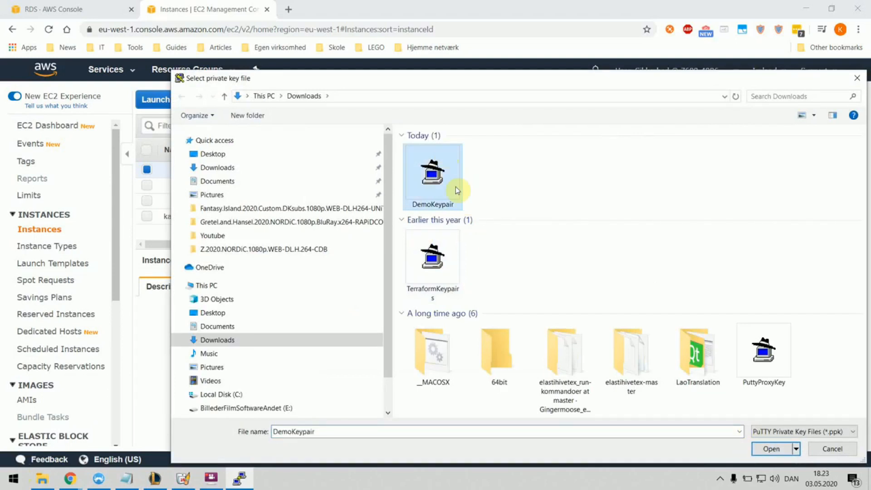
left_click(771, 449)
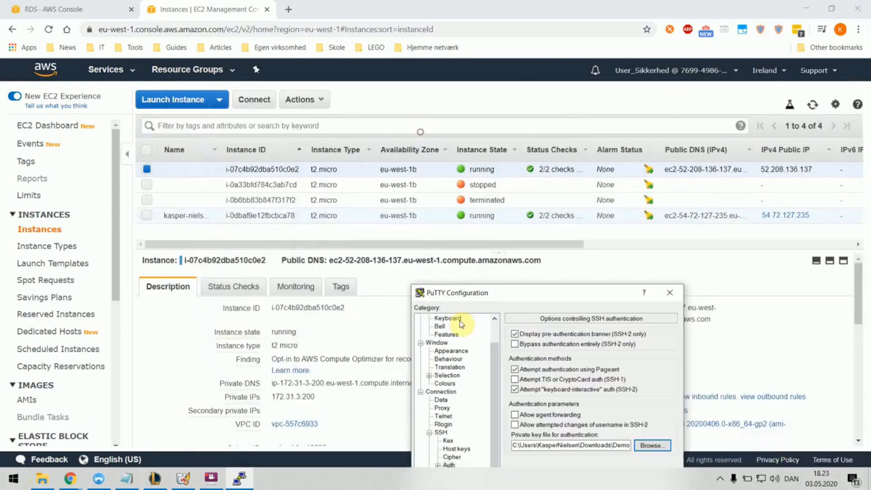
Step: Open the SSH connection to the instance and accept the server's host key
left_click_drag(505, 295, 379, 317)
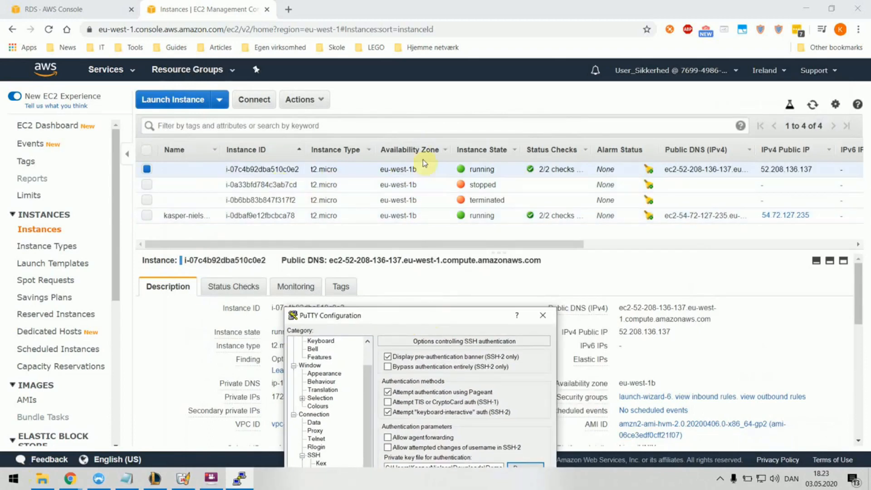
left_click_drag(412, 315, 442, 90)
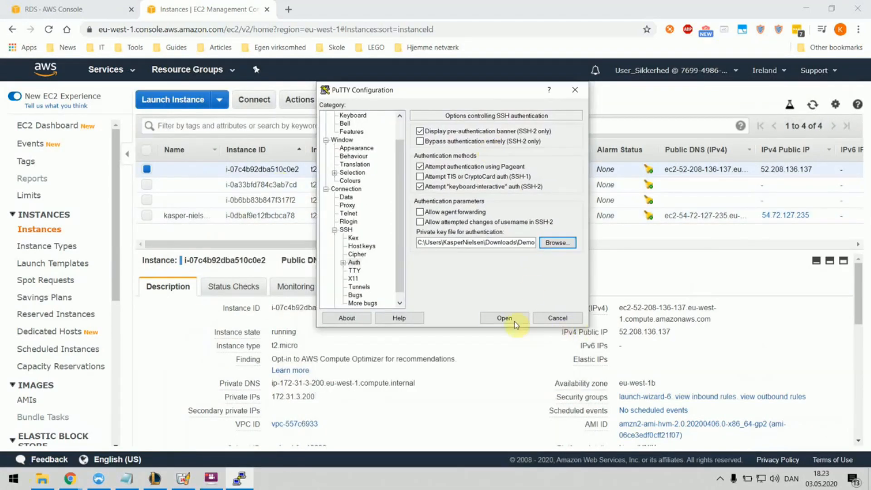
left_click_drag(395, 181, 387, 128)
left_click(352, 115)
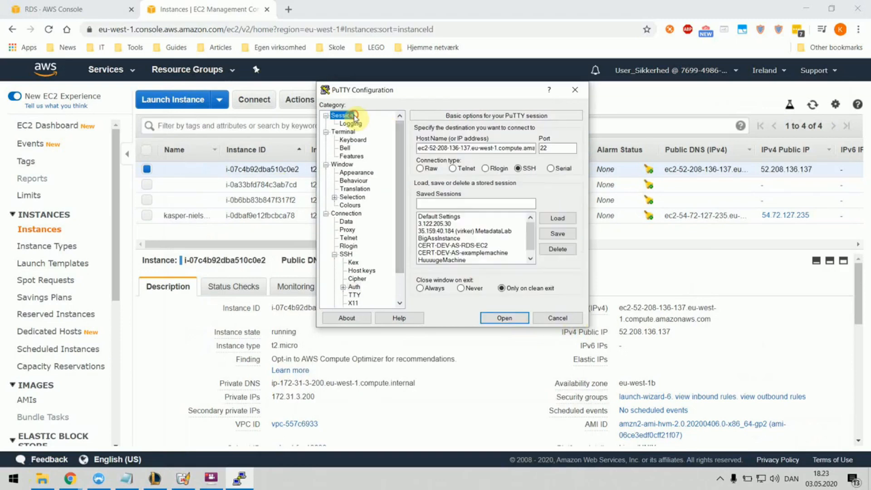
left_click(508, 317)
left_click(370, 319)
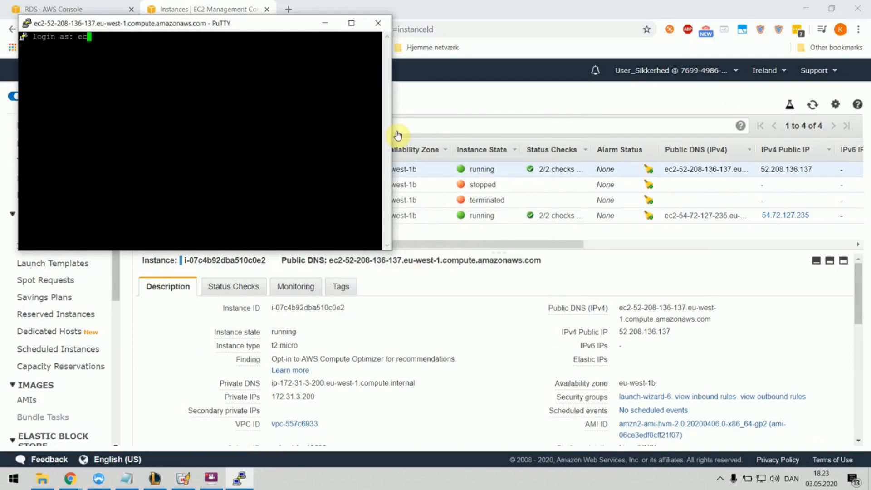
Step: Log in as ec2-user and list the files in /var/www/html, spotting connect.php
type("ec2-user")
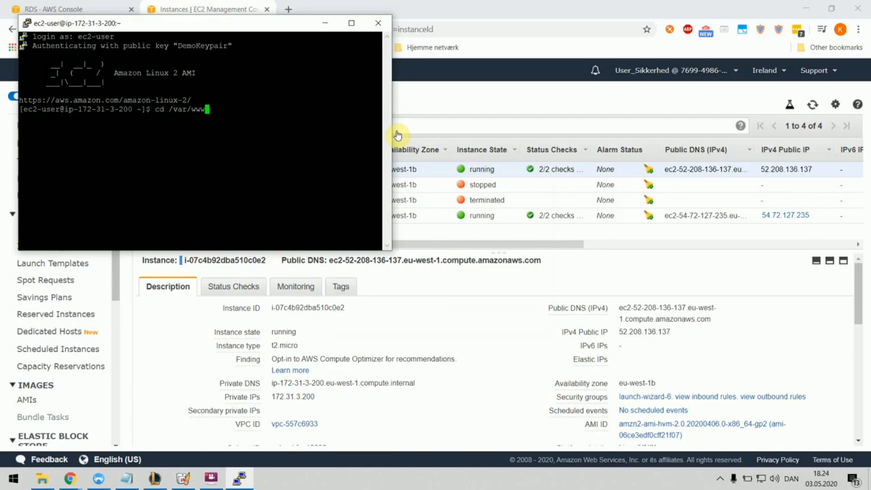
key("Return")
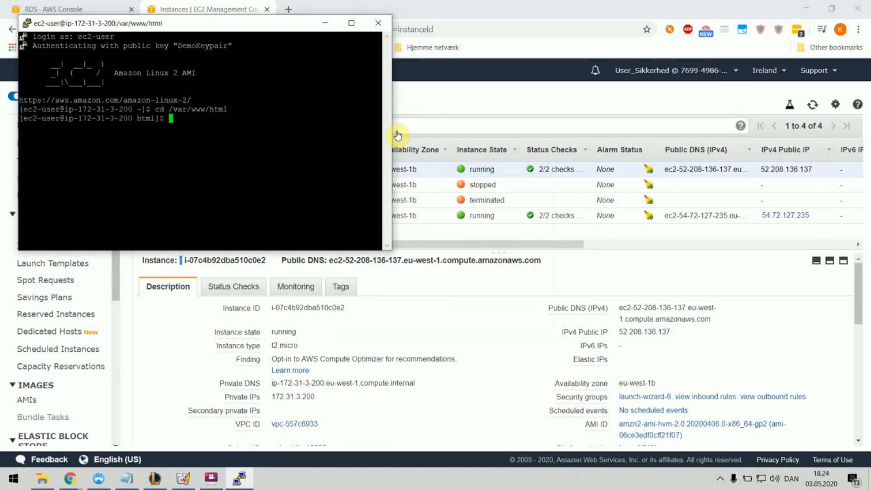
type("ls")
key("Return")
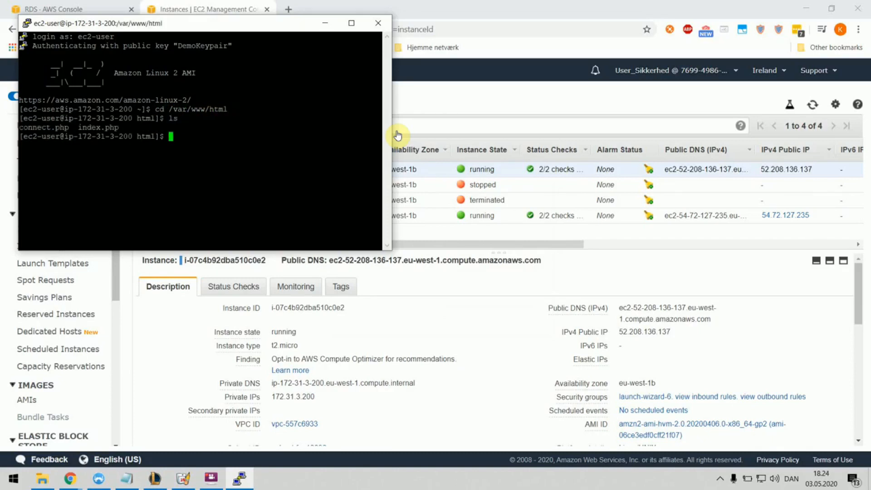
left_click_drag(69, 128, 18, 128)
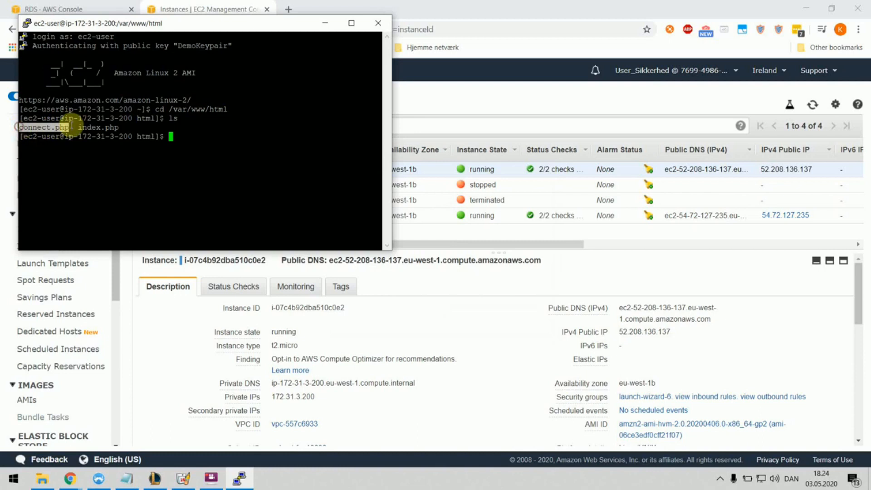
left_click(172, 136)
double_click(173, 137)
left_click(177, 137)
Step: Become root with sudo su and open connect.php in nano
type("sudo s")
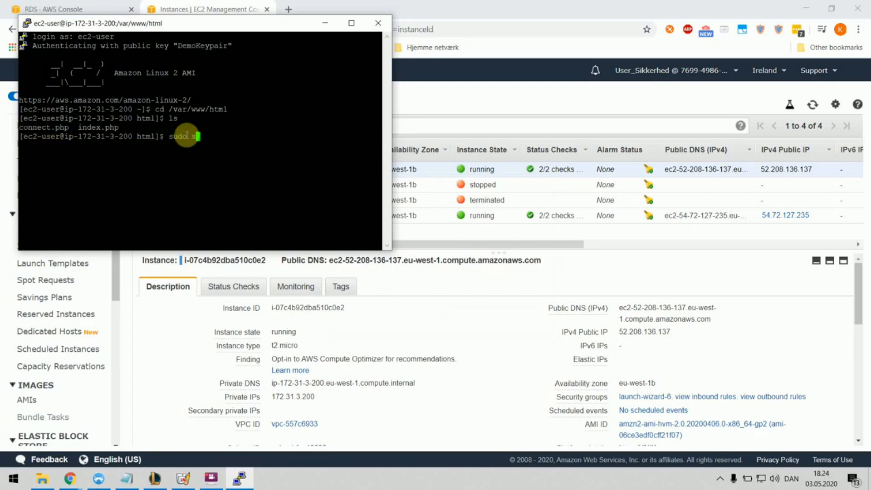
type("u")
key("Return")
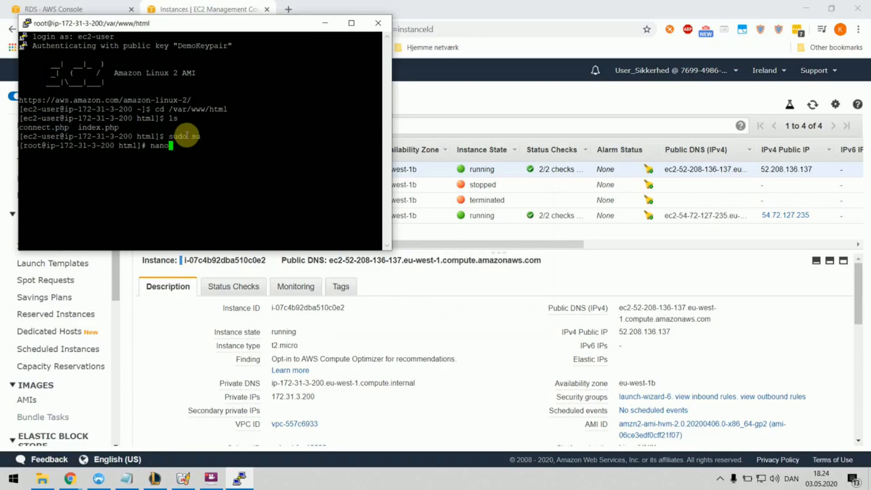
type("nano connect.php")
key("Return")
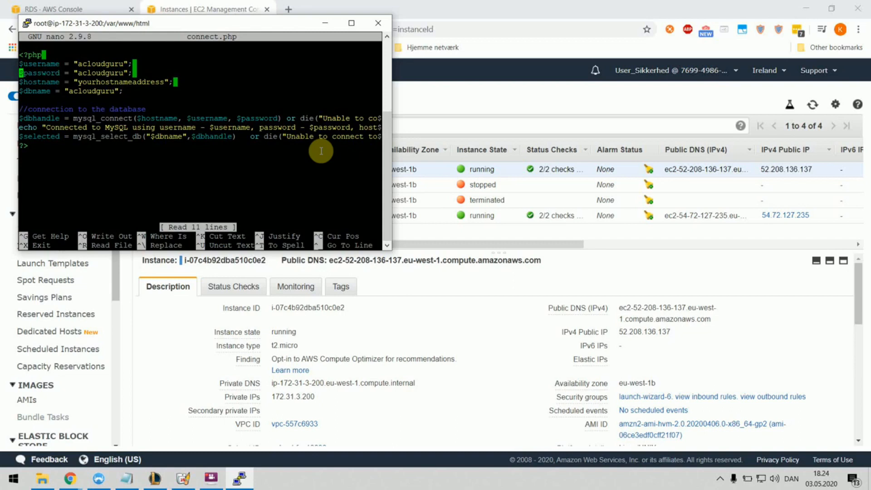
Step: In connect.php set the username to admin, enter the new database password, and empty the hostname
key("BackSpace")
key("BackSpace")
key("BackSpace")
key("BackSpace")
key("BackSpace")
key("BackSpace")
key("BackSpace")
key("BackSpace")
key("BackSpace")
key("BackSpace")
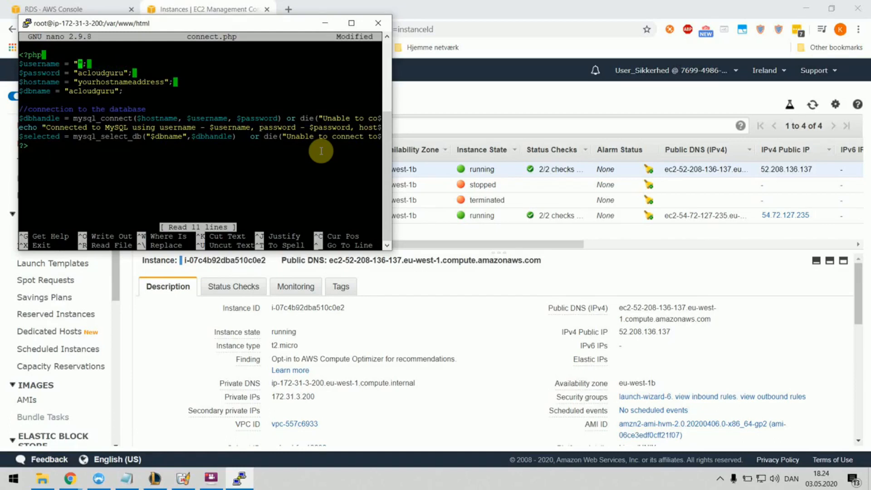
left_click_drag(201, 22, 295, 102)
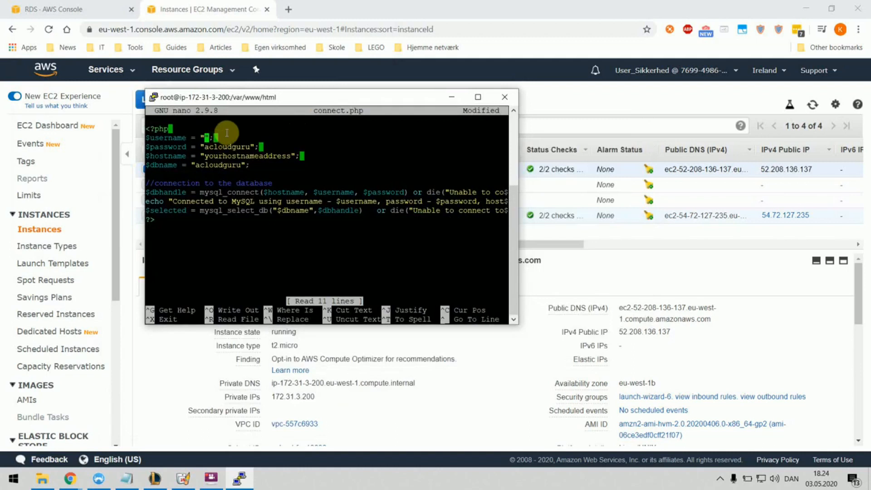
type("admin")
key("Down")
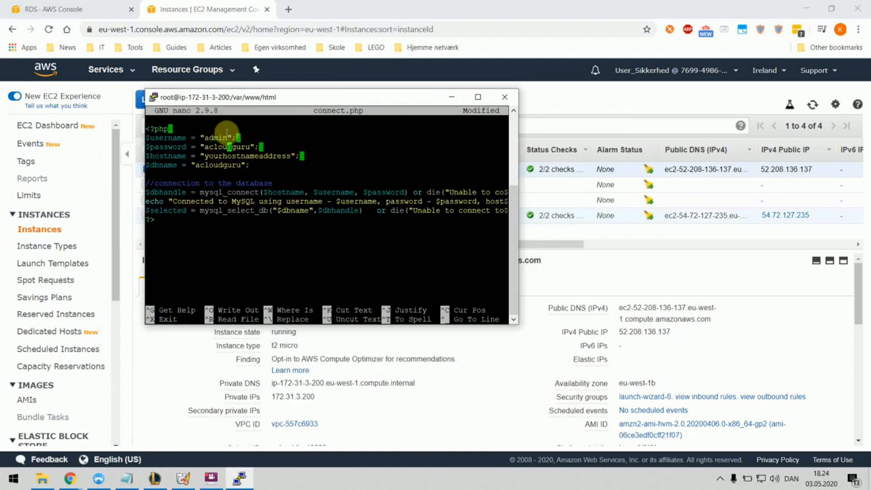
key("BackSpace")
key("BackSpace")
key("BackSpace")
key("BackSpace")
key("BackSpace")
key("BackSpace")
key("BackSpace")
key("BackSpace")
key("BackSpace")
key("BackSpace")
type("adminadmin")
key("BackSpace")
key("BackSpace")
key("BackSpace")
key("BackSpace")
key("BackSpace")
key("BackSpace")
key("BackSpace")
key("BackSpace")
key("BackSpace")
key("BackSpace")
key("BackSpace")
key("BackSpace")
key("BackSpace")
key("BackSpace")
key("BackSpace")
key("BackSpace")
key("BackSpace")
key("BackSpace")
key("BackSpace")
Step: Open the rdsdemo2 database in the RDS console and select its endpoint
left_click(55, 9)
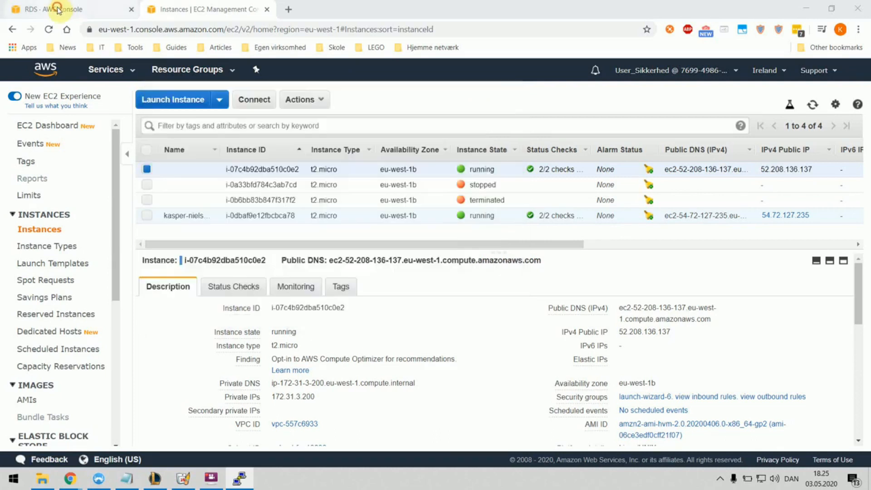
left_click(258, 219)
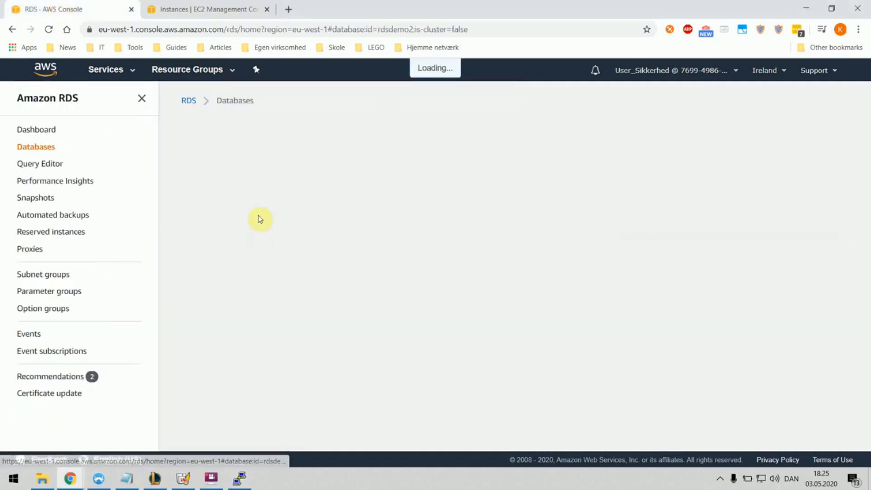
scroll(288, 236, "down", 4)
left_click_drag(274, 243, 194, 232)
Step: Paste the rdsdemo2 endpoint into $hostname, set $dbname to rdsdemo2, and save connect.php
right_click(210, 234)
left_click(222, 241)
left_click(234, 481)
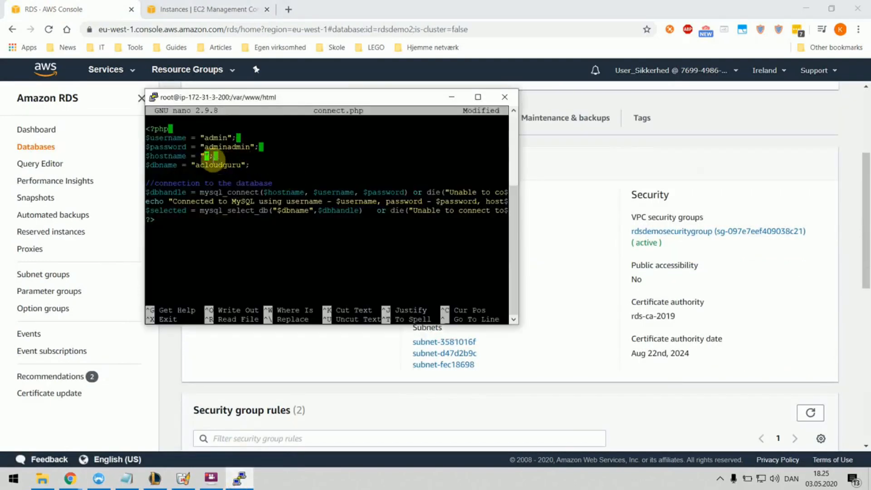
right_click(206, 159)
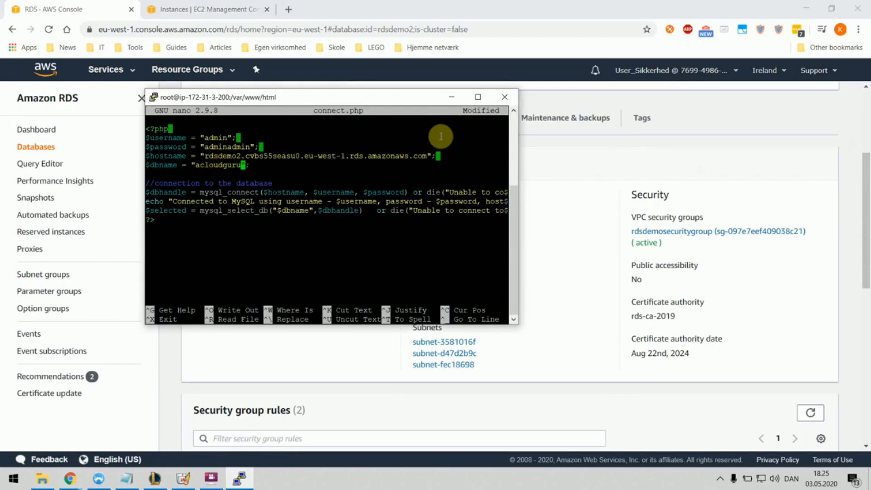
key("BackSpace")
key("BackSpace")
key("BackSpace")
key("ctrl+x")
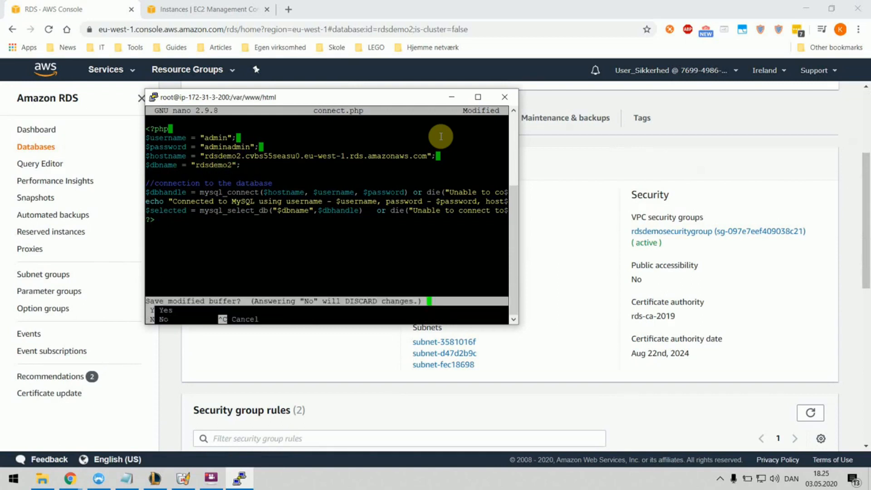
key("y")
key("Return")
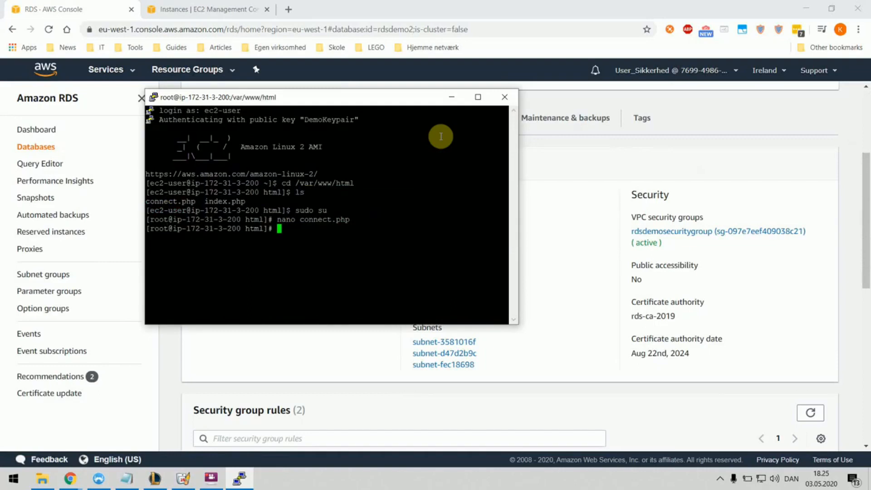
Step: Copy the instance's public IP 52.208.136.137 and load 52.208.136.137/connect.php in a new tab
left_click(384, 18)
left_click(204, 10)
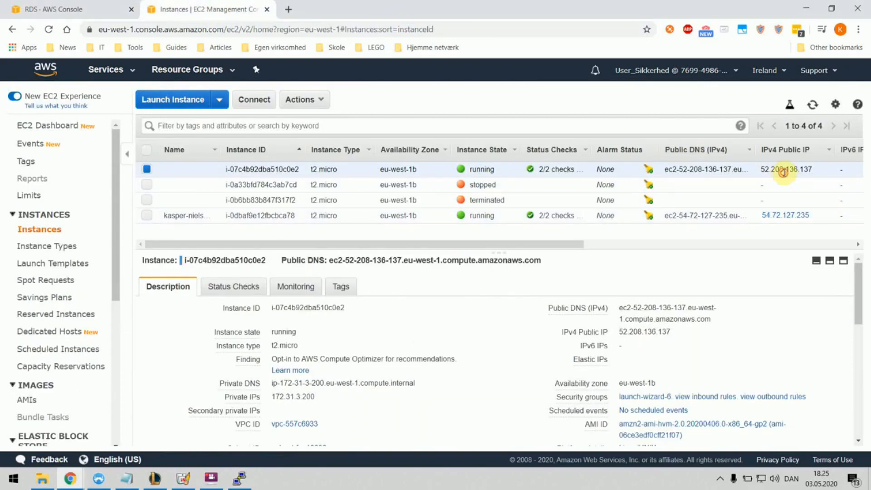
double_click(786, 173)
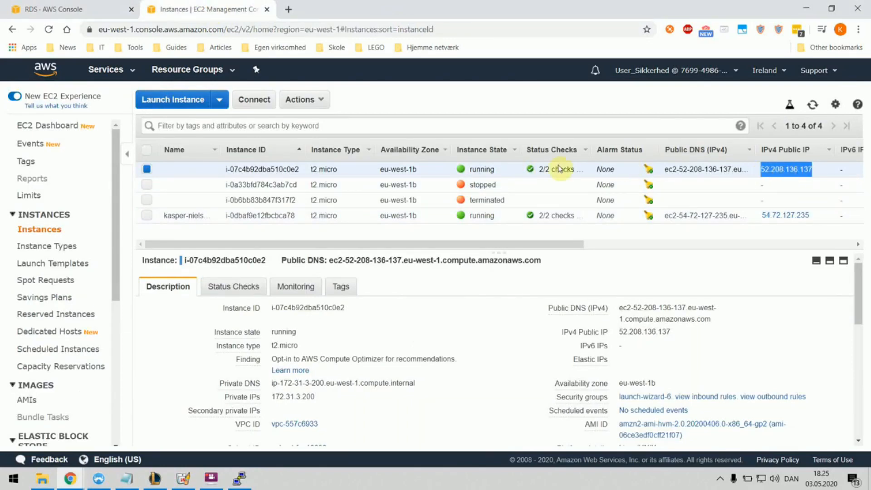
left_click(286, 9)
key("ctrl+v")
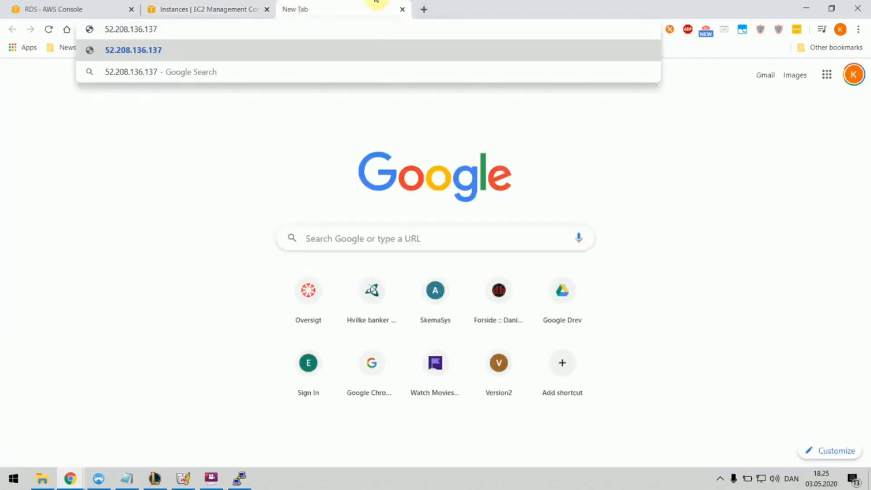
key("Return")
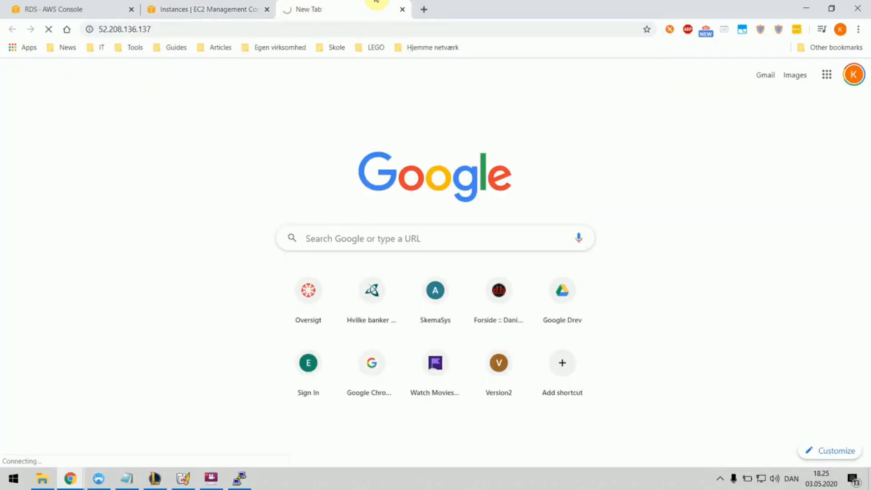
left_click(203, 28)
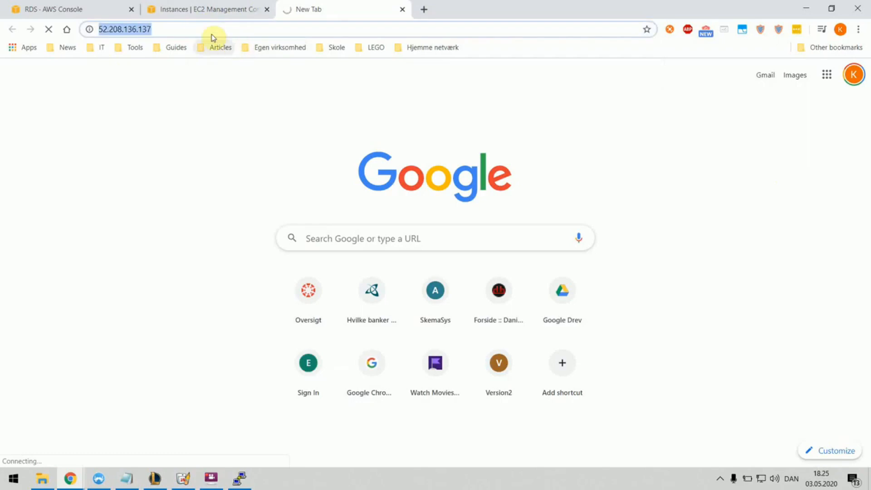
left_click(200, 29)
type("/co")
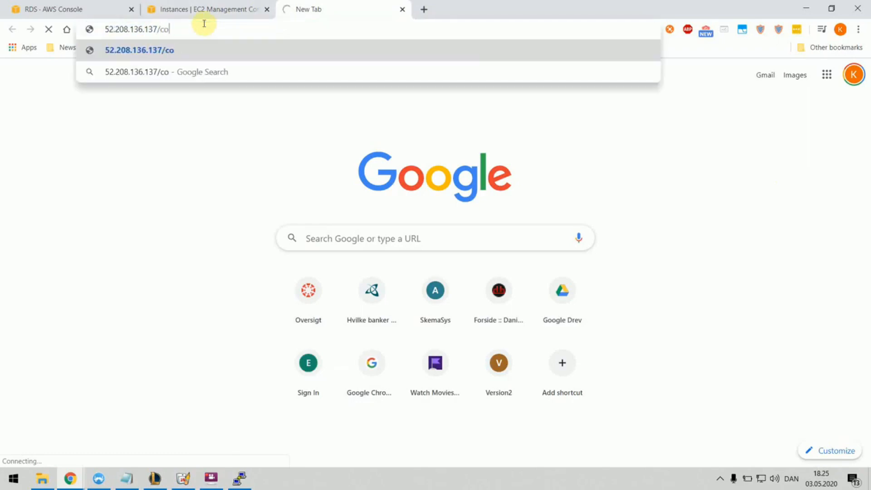
type("nnect.php")
key("Return")
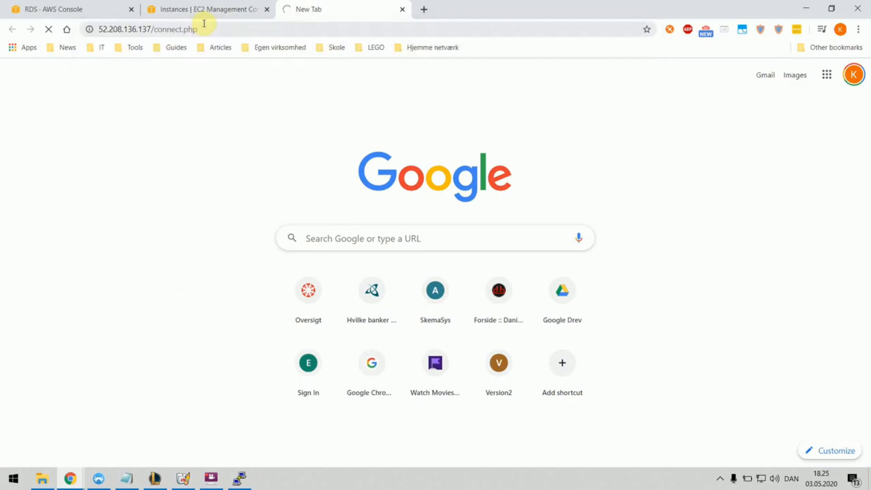
left_click(181, 13)
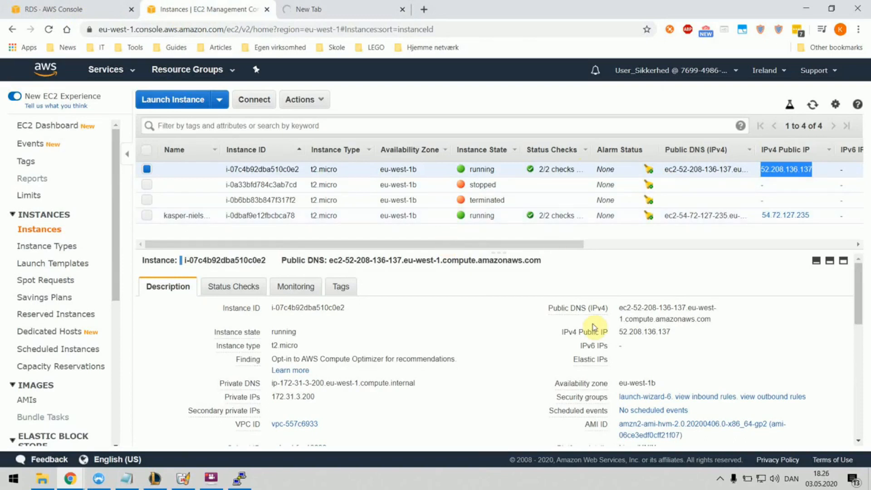
Step: Open the launch-wizard-6 security group and start editing its inbound rules
left_click(643, 398)
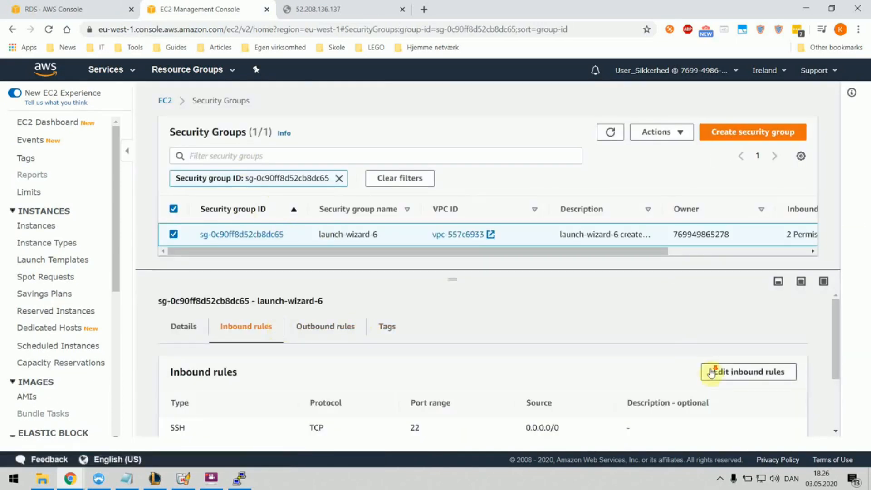
scroll(731, 326, "down", 1)
left_click(731, 323)
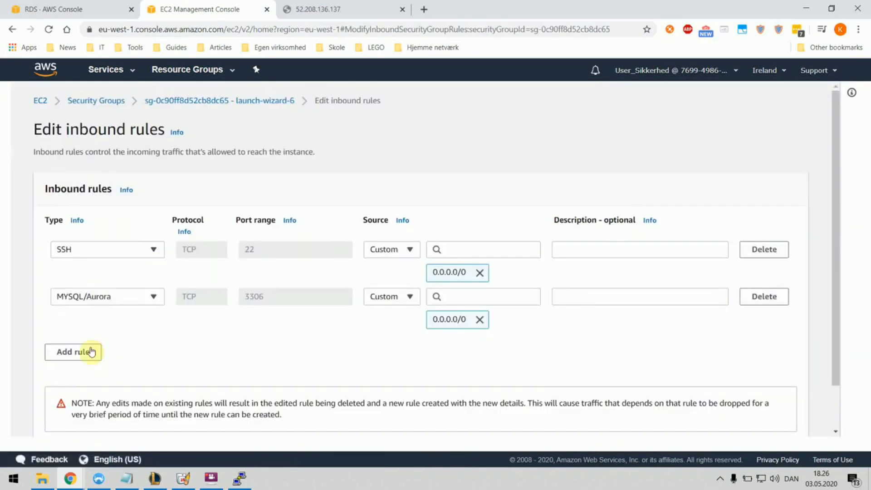
Step: Add a third inbound rule of type HTTP (port 80) from 0.0.0.0/0 and save
left_click(86, 352)
left_click(115, 344)
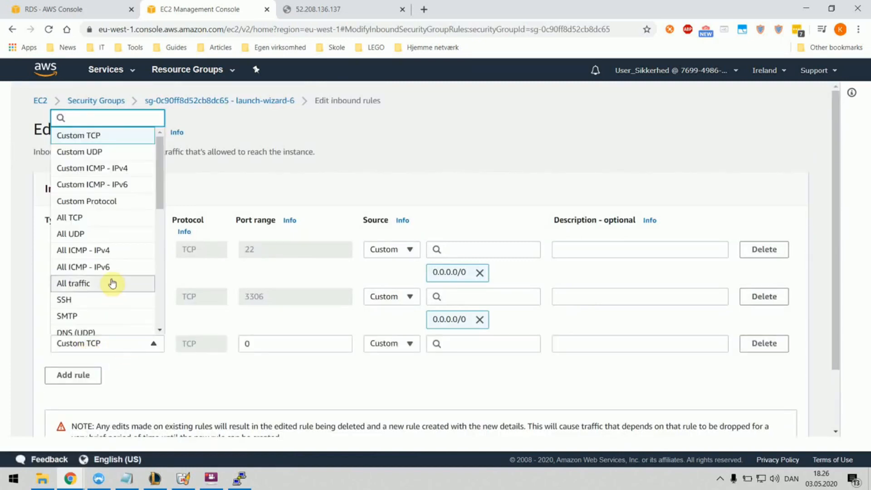
scroll(107, 291, "down", 3)
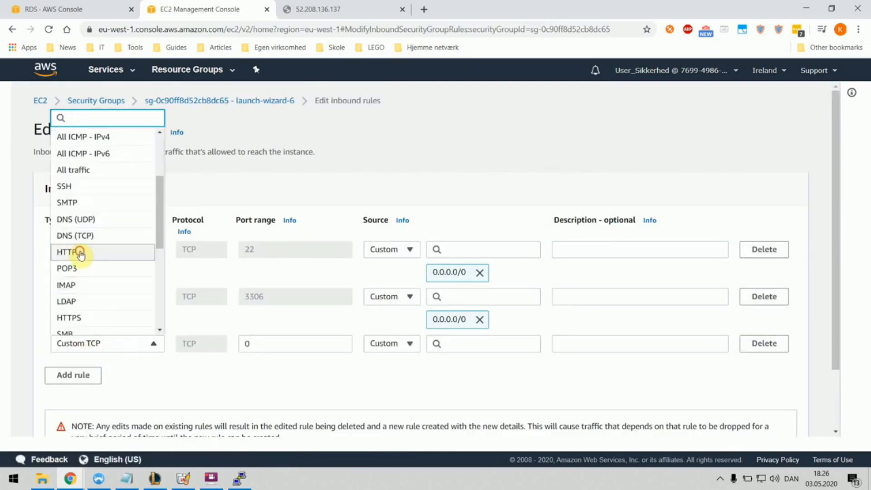
left_click(77, 252)
left_click(578, 343)
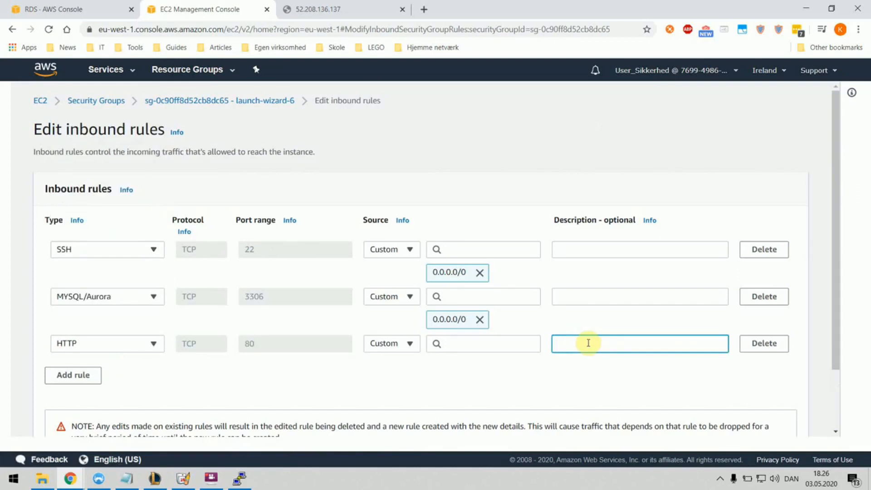
left_click(507, 343)
left_click(493, 142)
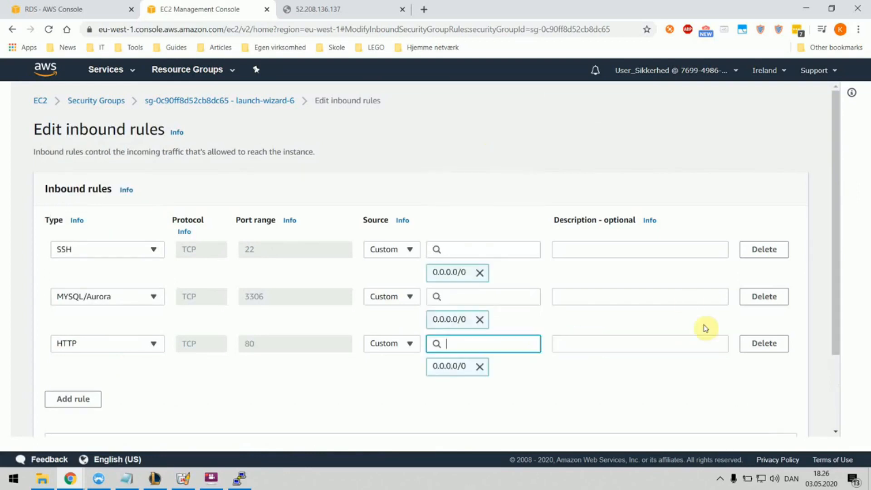
scroll(706, 327, "down", 3)
left_click(777, 414)
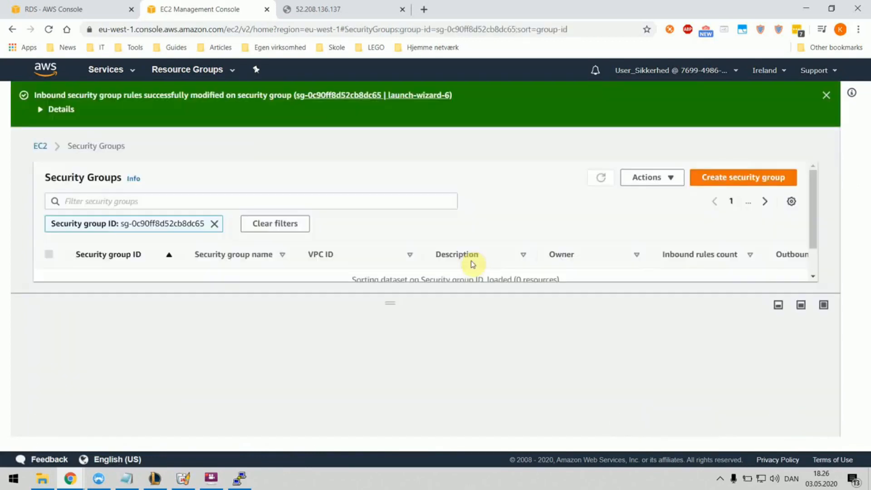
Step: Load the web server's root page at 52.208.136.137 and mark its Apache 2.0 Handler Server API
left_click(331, 10)
left_click(223, 33)
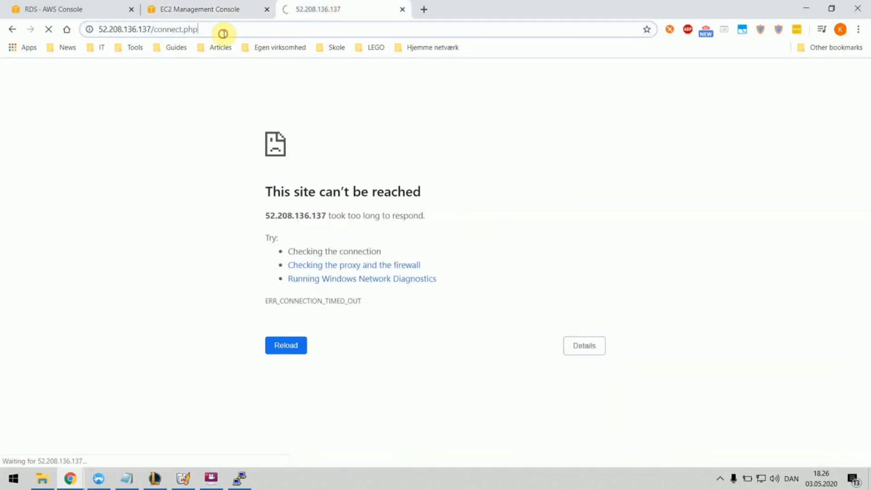
left_click_drag(151, 29, 322, 41)
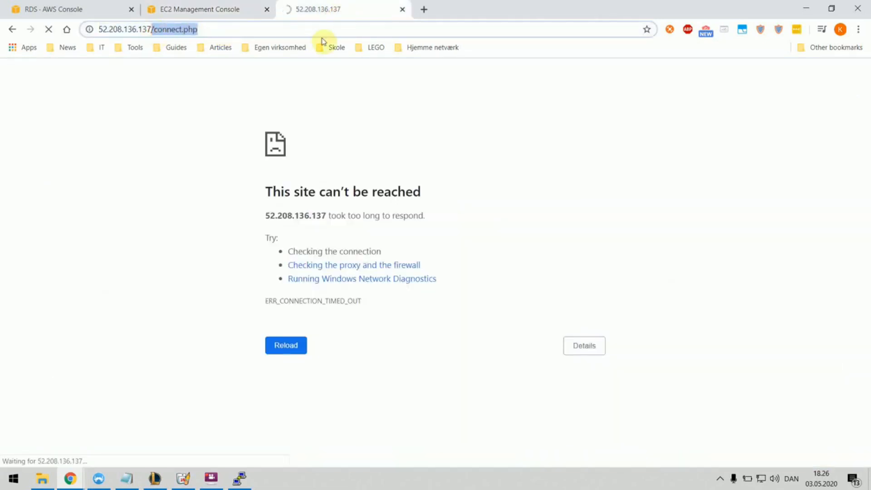
key("BackSpace")
key("Return")
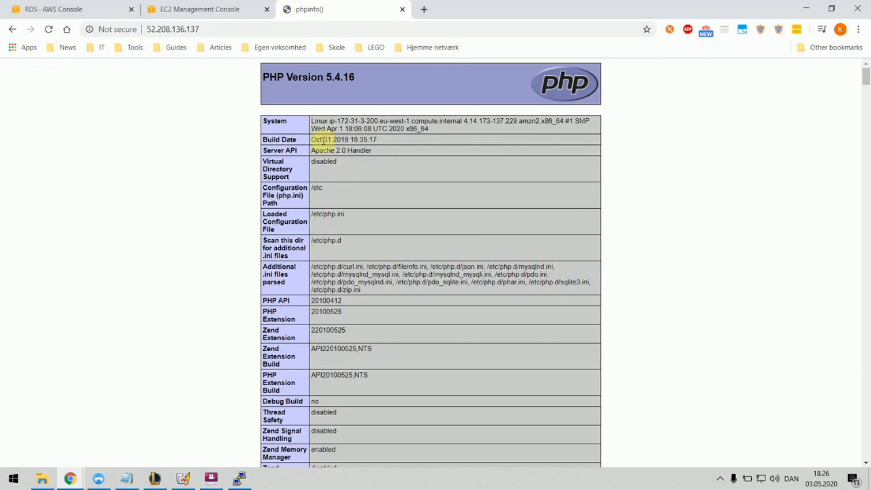
left_click_drag(308, 150, 365, 151)
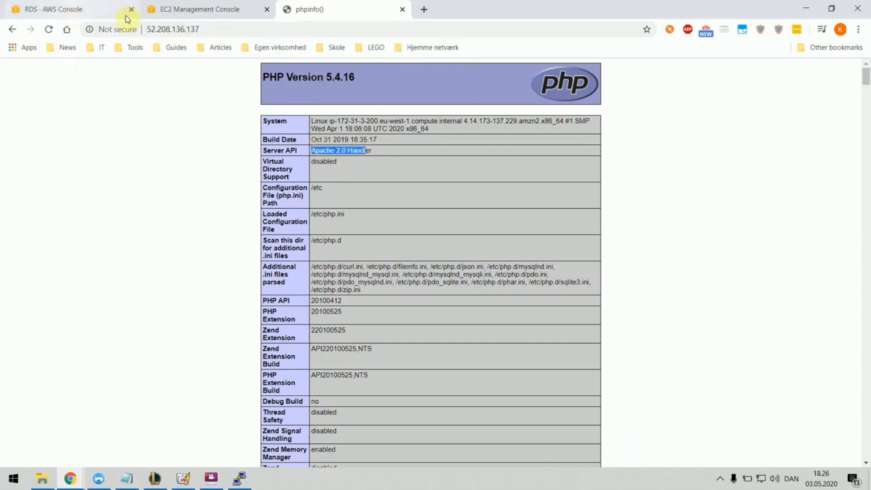
Step: Load 52.208.136.137/connect.php in the browser
left_click(207, 30)
left_click(223, 29)
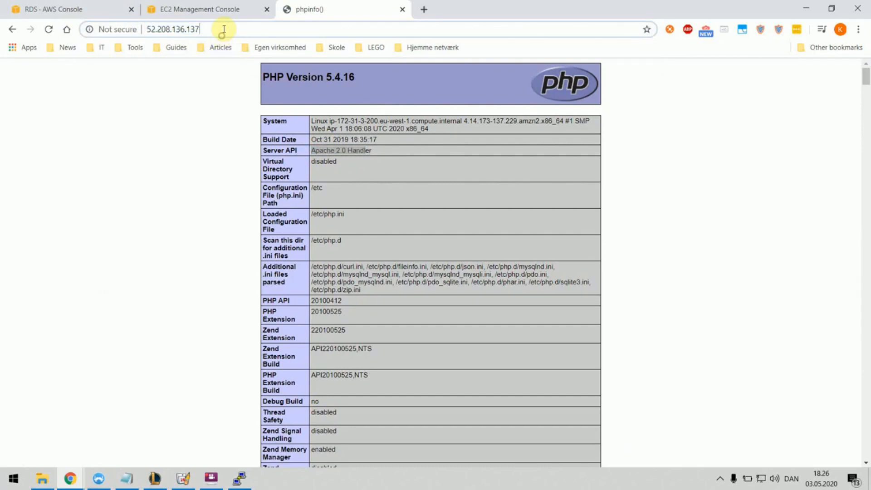
type("/con")
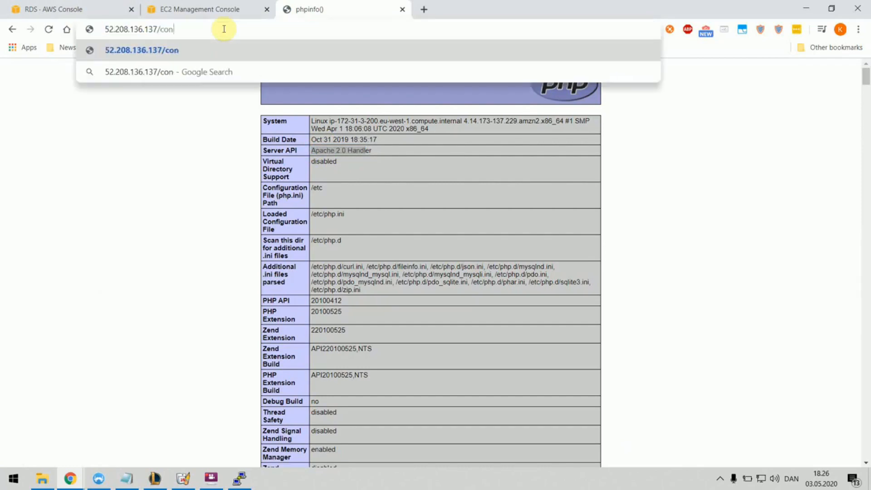
type("nect.php")
key("Return")
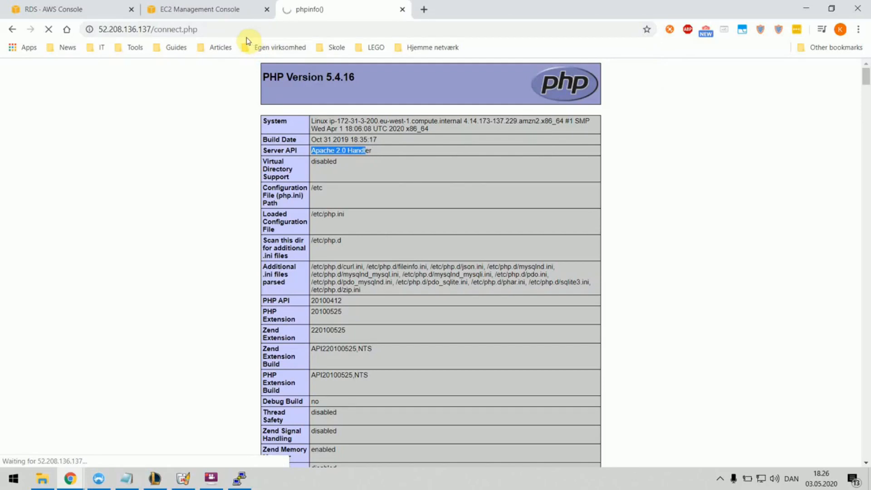
Step: From the RDS database's Security group rules, follow the rdsdemosecuritygroup link into EC2
left_click(51, 10)
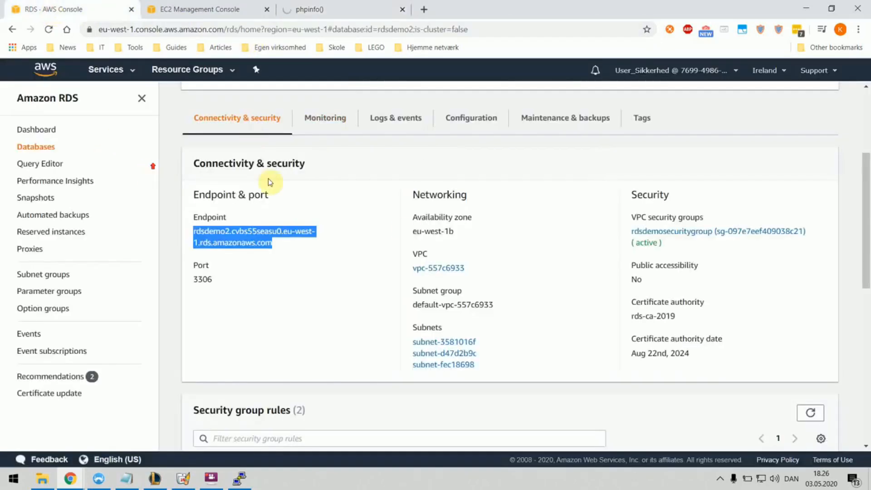
scroll(377, 228, "down", 1)
scroll(377, 228, "down", 2)
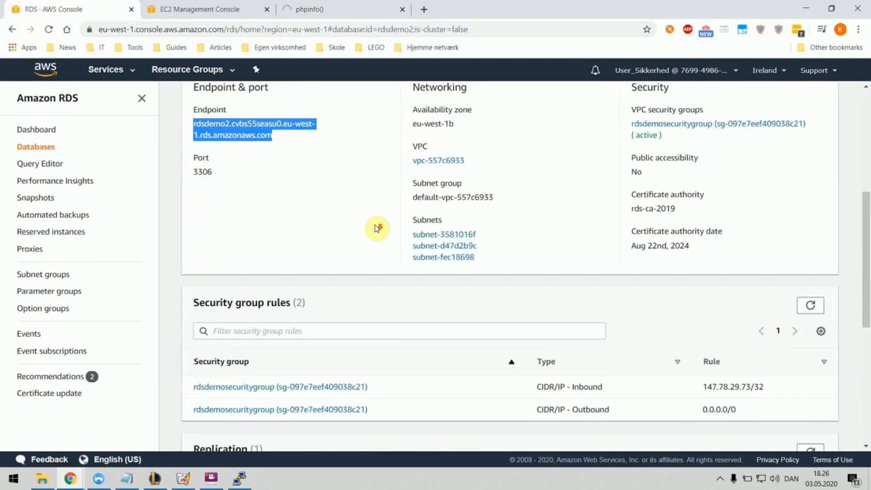
scroll(400, 225, "up", 4)
scroll(392, 227, "down", 1)
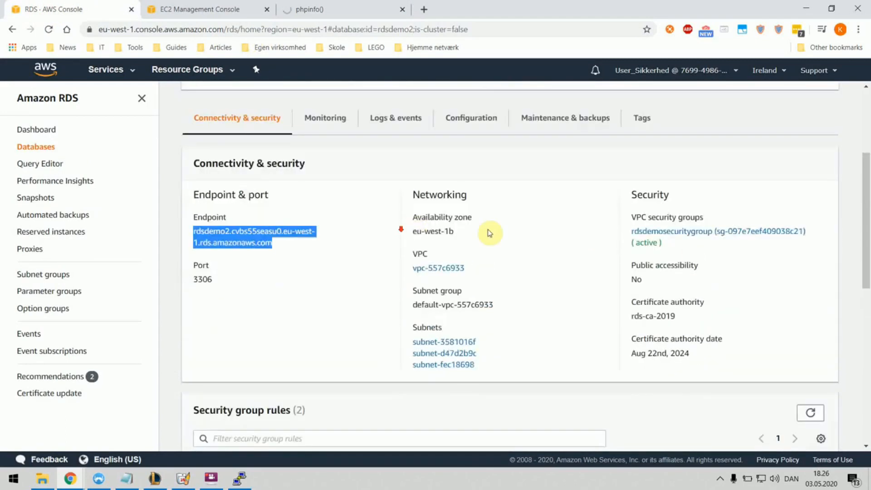
scroll(499, 243, "down", 4)
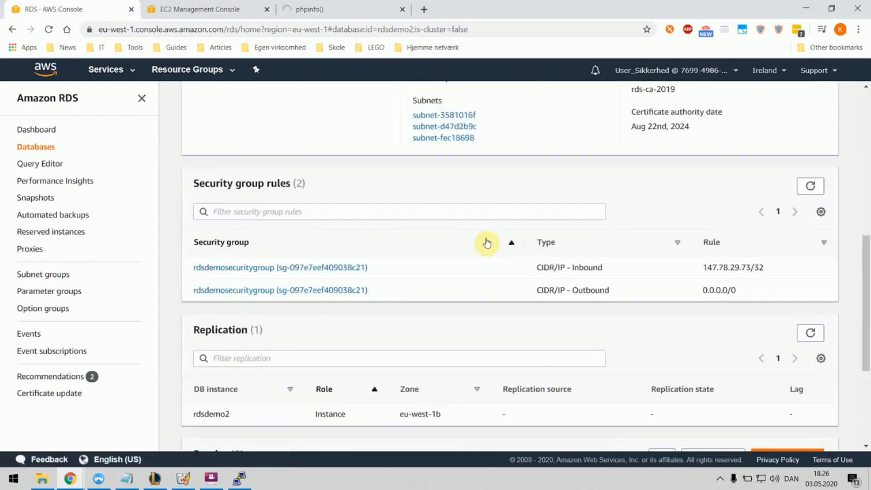
scroll(259, 261, "up", 4)
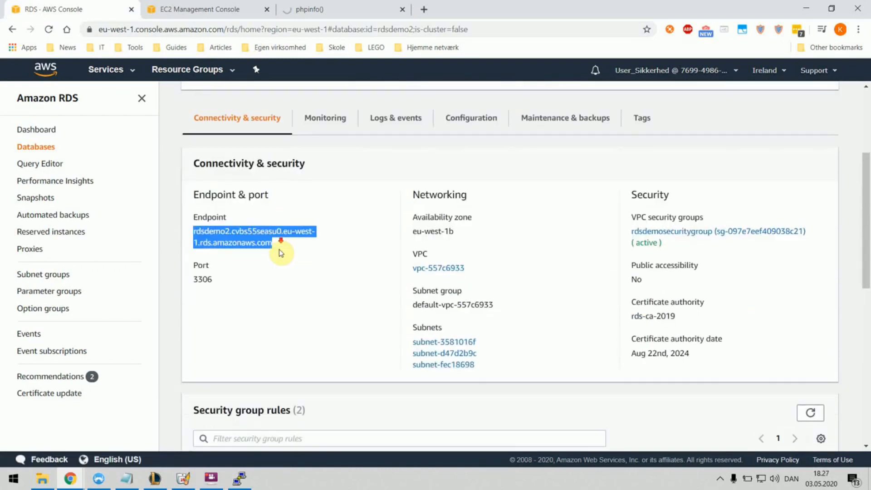
scroll(278, 253, "down", 4)
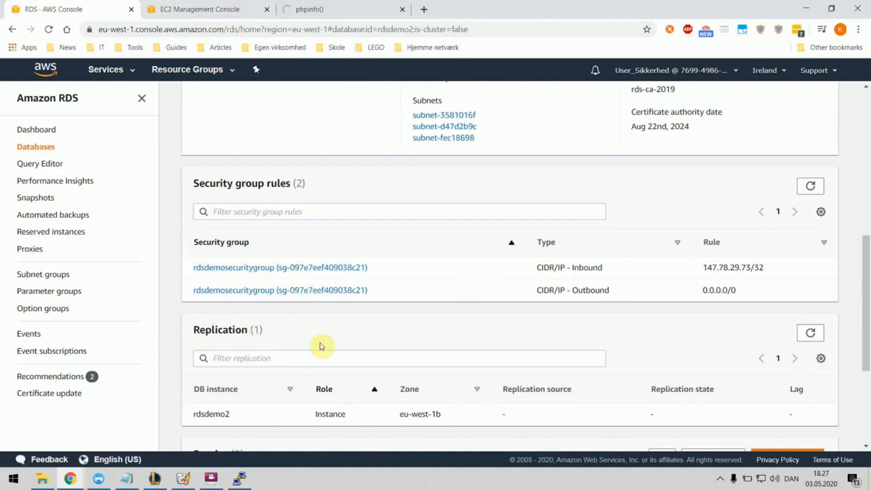
left_click(242, 271)
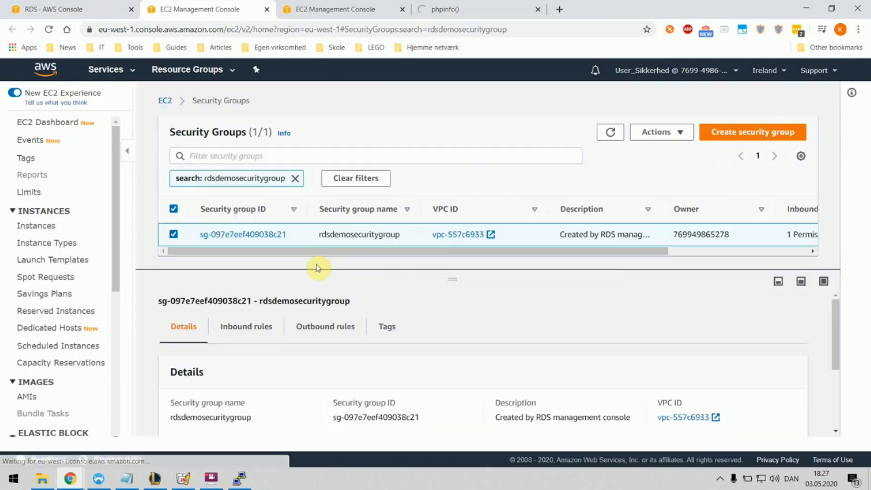
Step: Add a second rdsdemosecuritygroup inbound rule of type MYSQL/Aurora (TCP 3306) and focus its Source
left_click(247, 326)
scroll(449, 311, "down", 2)
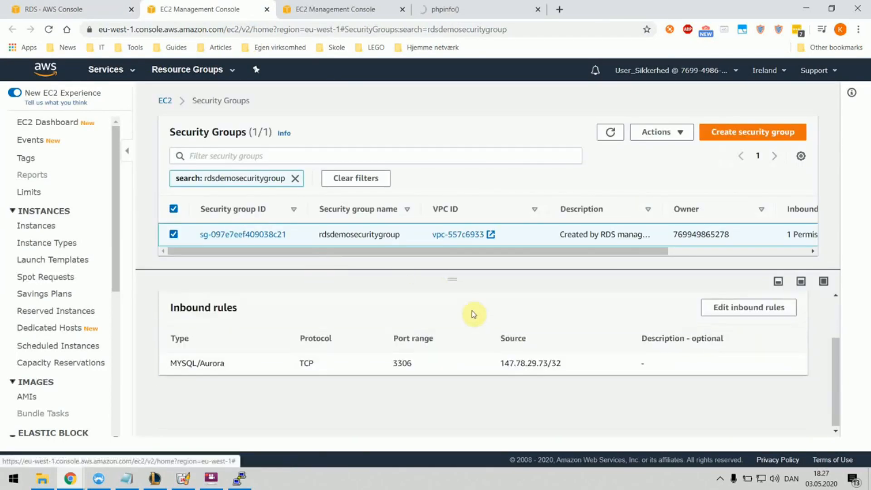
left_click(727, 312)
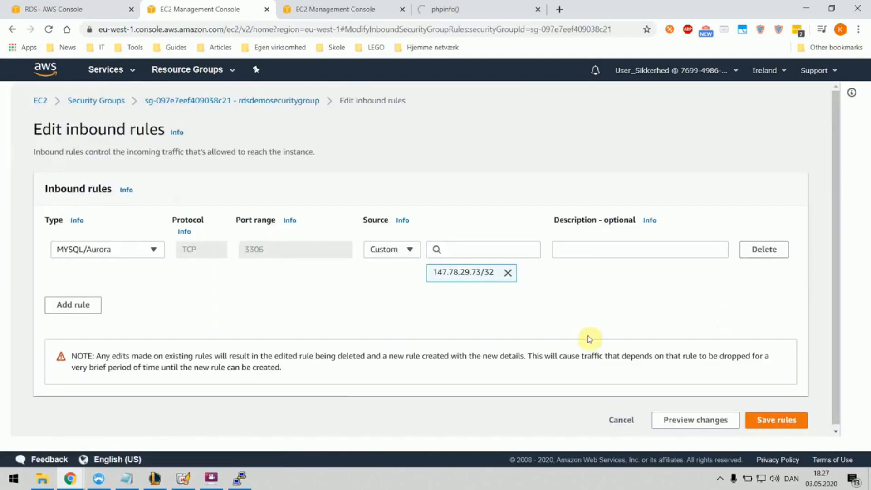
left_click(73, 304)
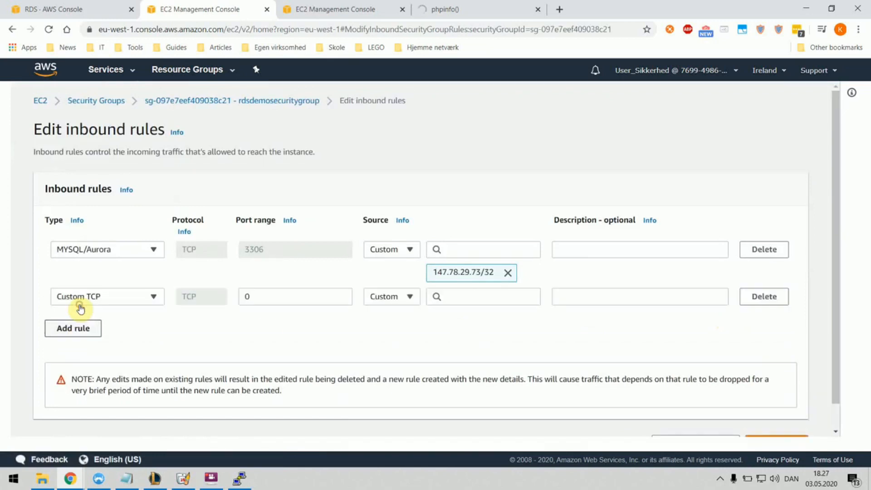
left_click(153, 300)
type("my")
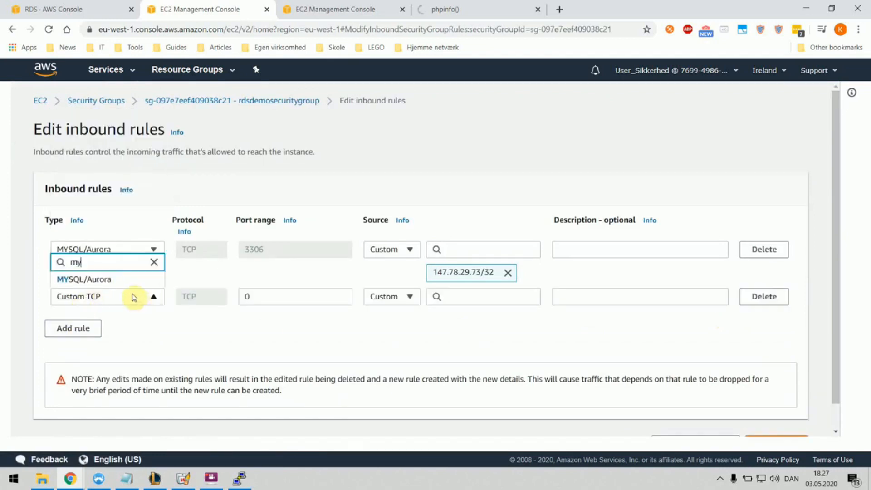
left_click(88, 280)
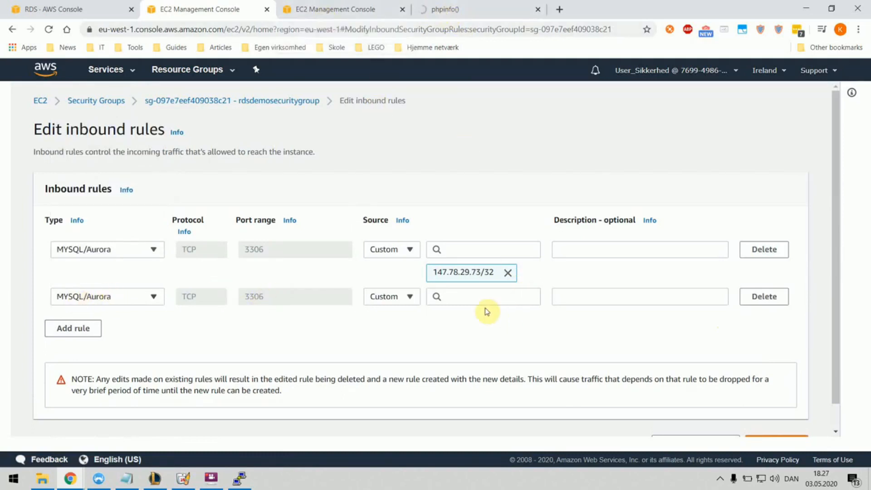
left_click(463, 297)
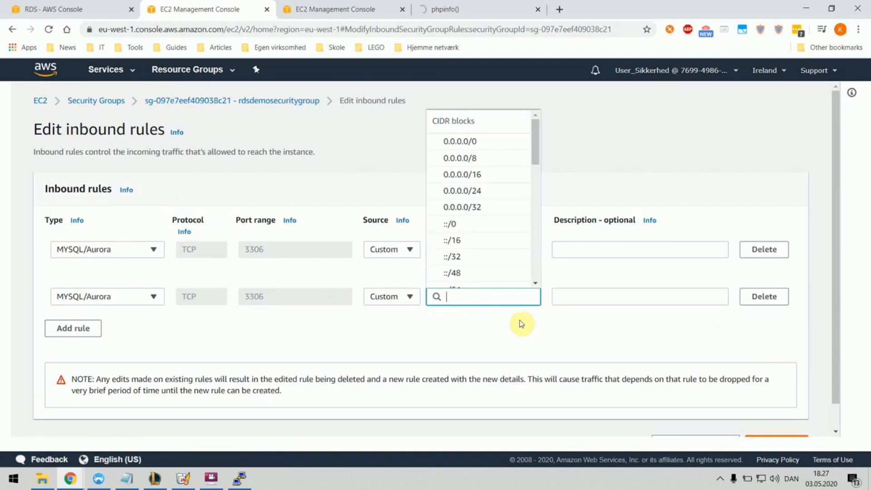
Step: Look up the web server instance's security group in the EC2 Instances list
left_click(325, 18)
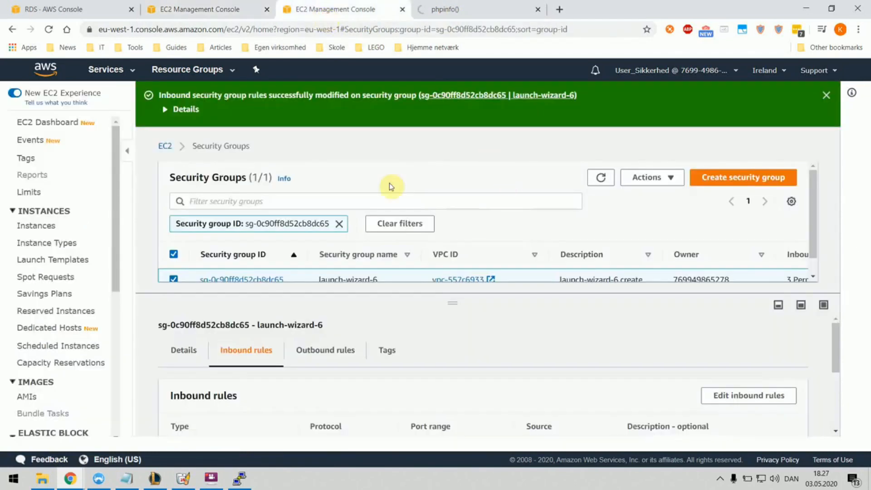
left_click(57, 127)
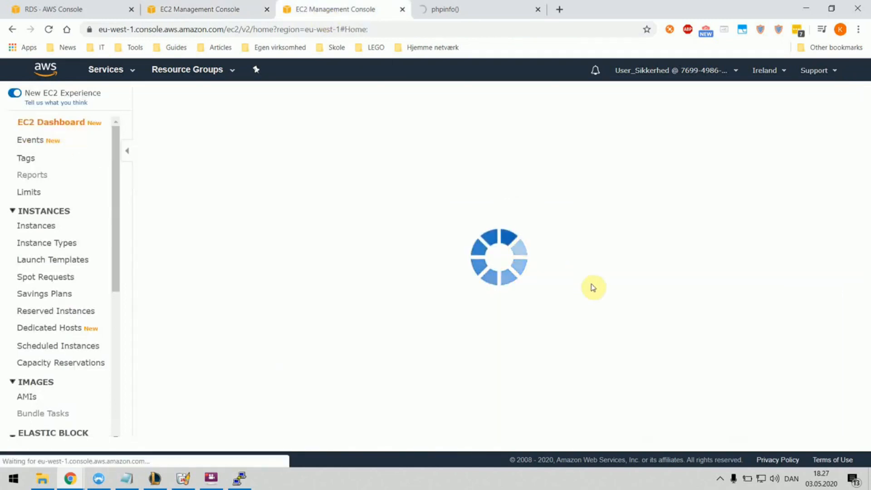
left_click(220, 187)
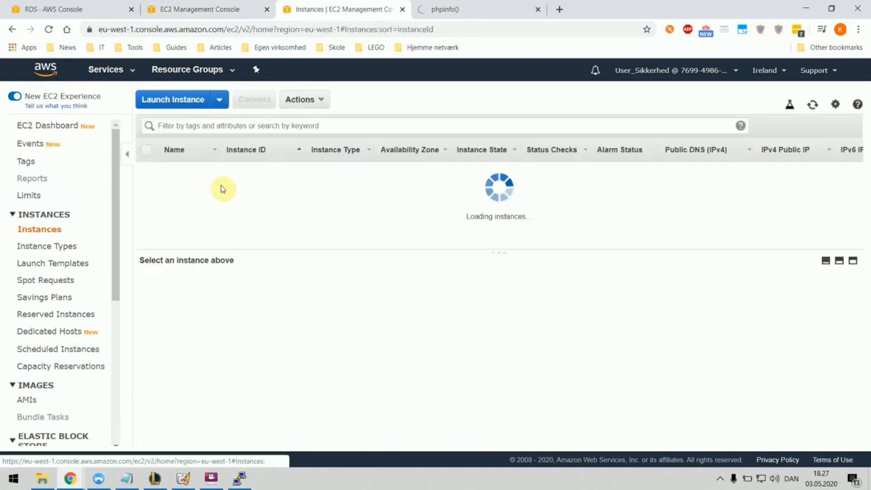
left_click(229, 185)
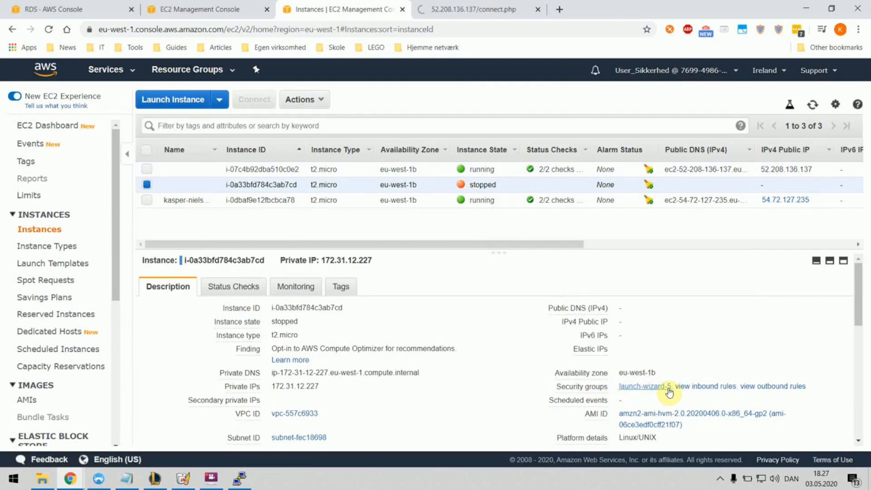
Step: Set launch-wizard-5 as the MYSQL/Aurora rule's source and save the inbound rules
left_click(74, 10)
left_click(167, 13)
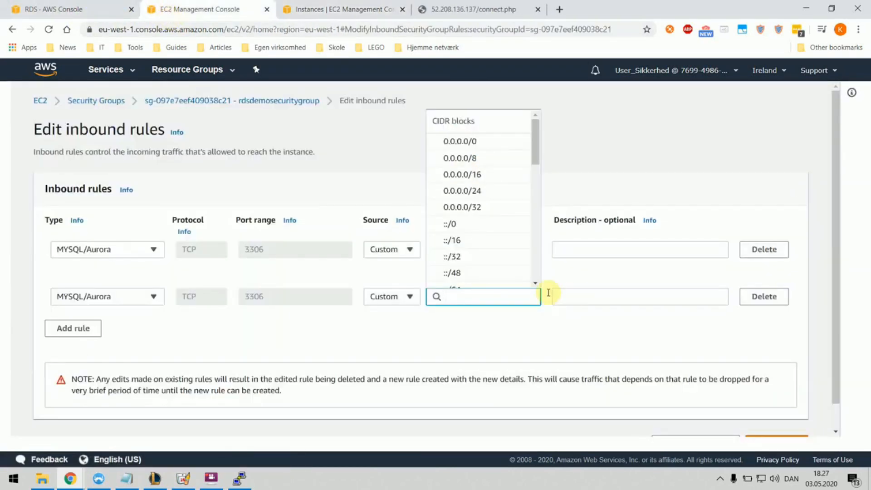
type("sg")
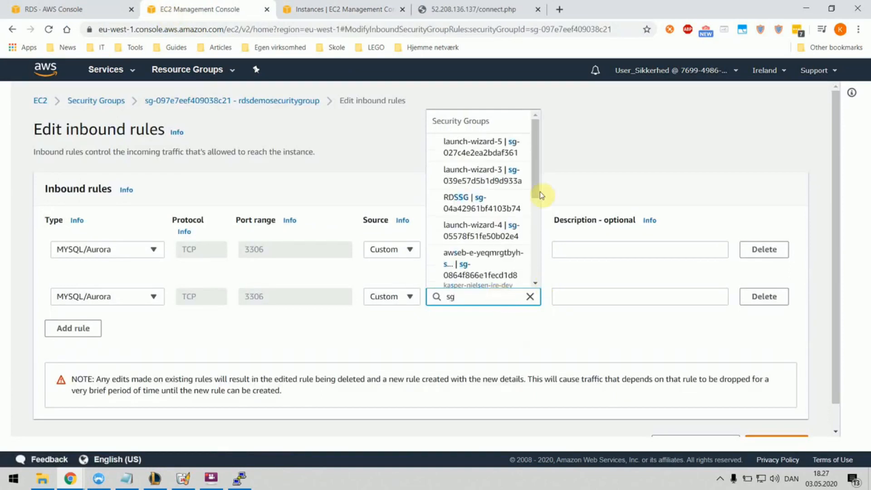
left_click(463, 146)
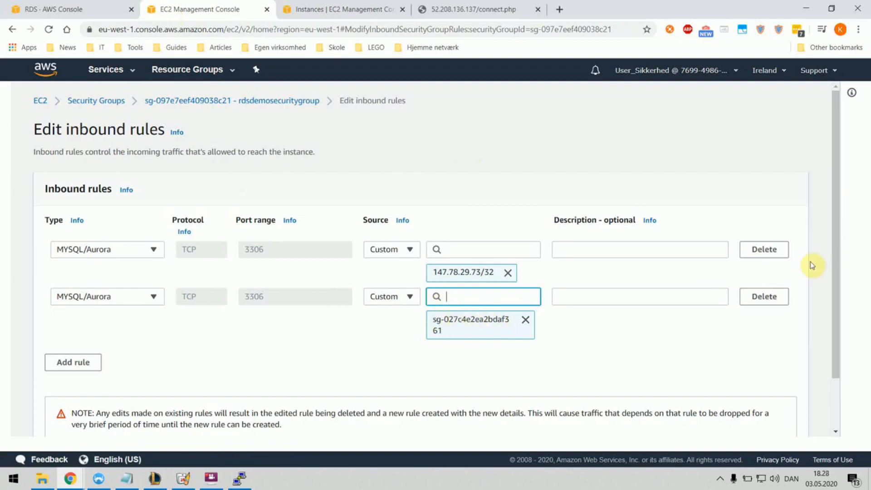
left_click_drag(831, 247, 834, 291)
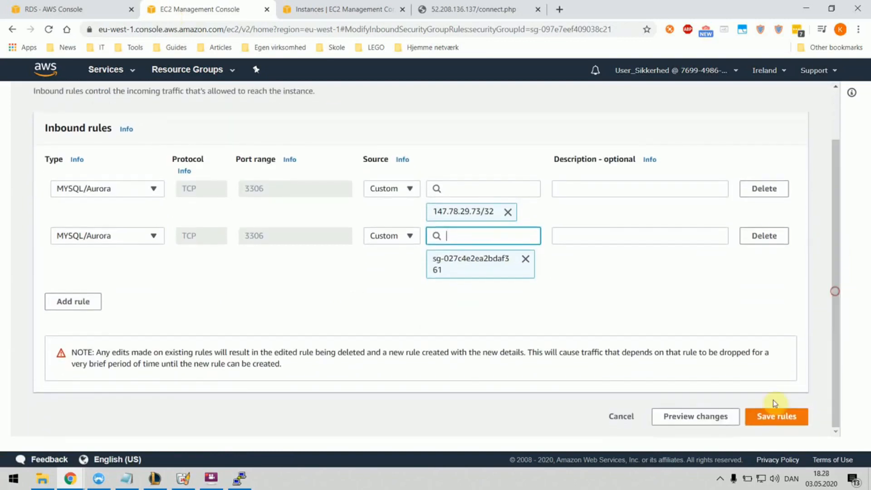
left_click(769, 422)
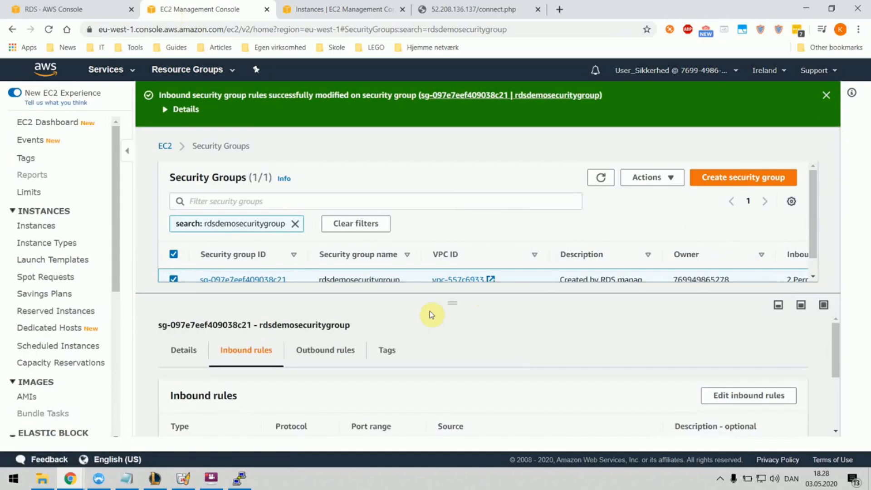
Step: Reload the connect.php test page to retest the database connection
scroll(639, 339, "down", 1)
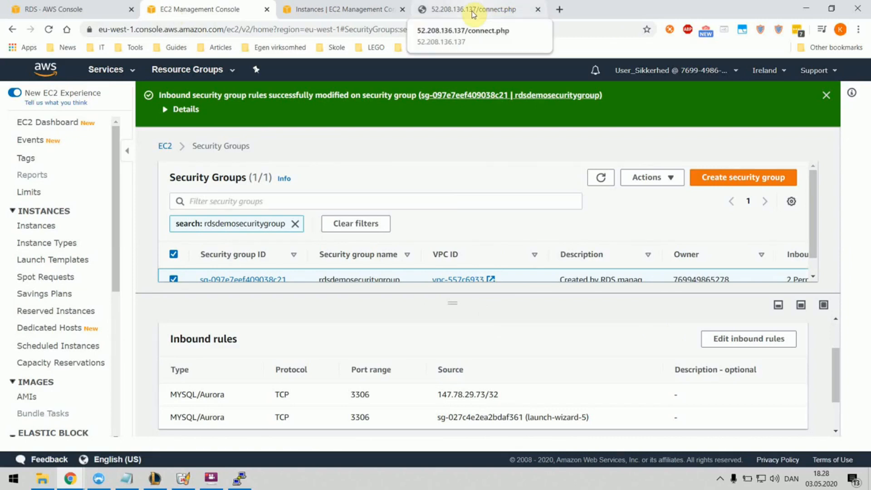
scroll(574, 354, "down", 1)
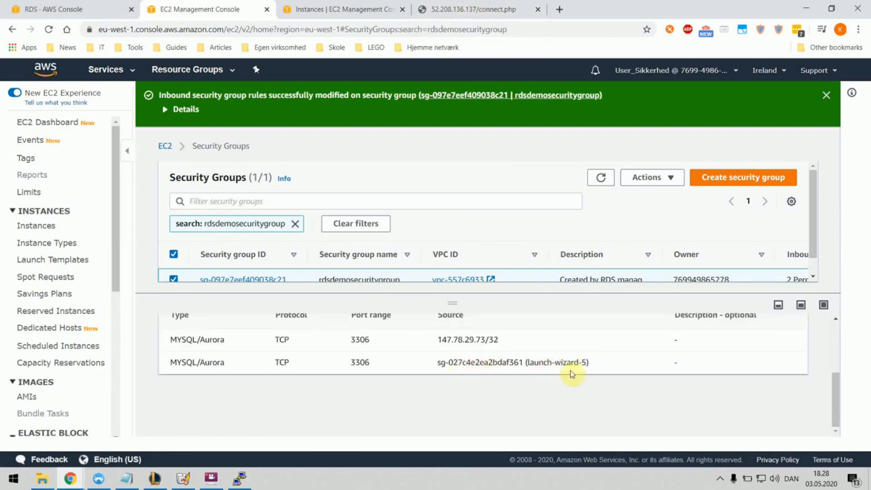
left_click(456, 9)
left_click(272, 29)
key("Return")
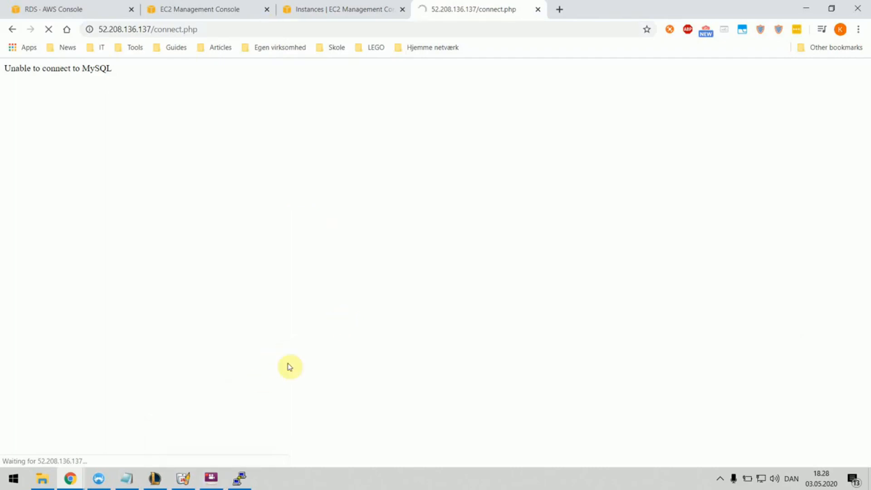
Step: Highlight the IP and connect.php part of the address, then return to the EC2 instances list
left_click(211, 477)
left_click(366, 166)
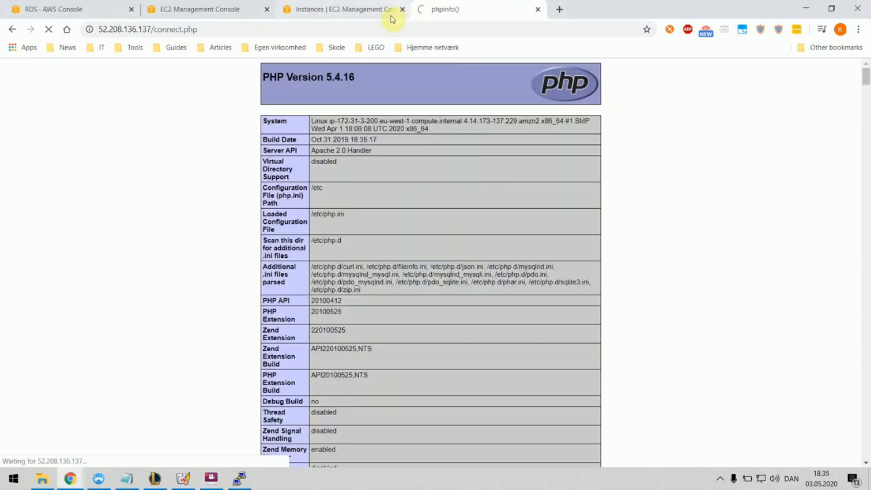
left_click(225, 29)
left_click(225, 29)
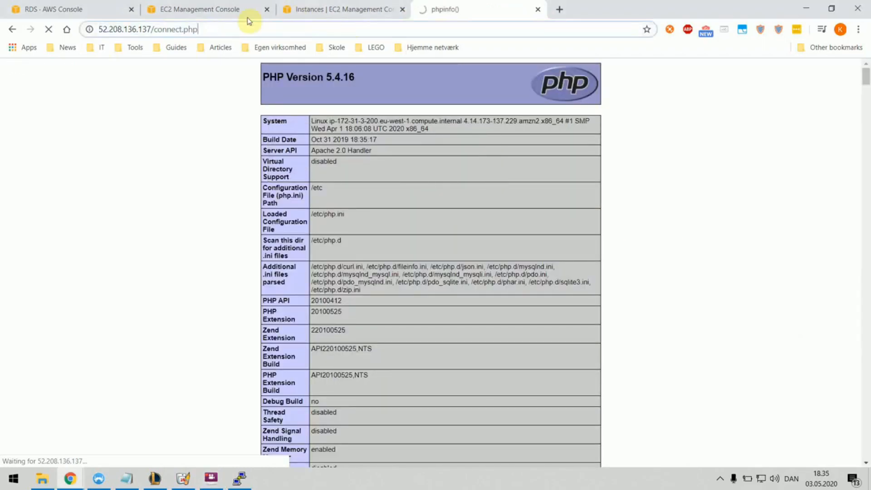
left_click_drag(221, 29, 132, 34)
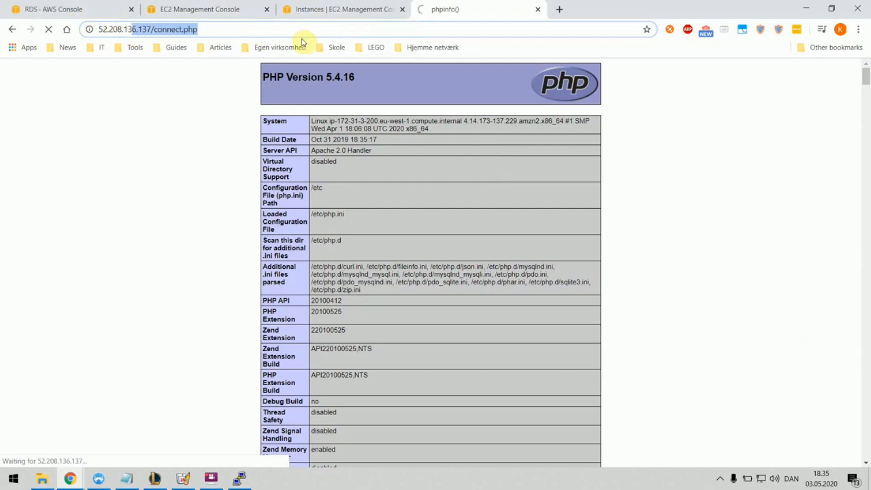
left_click(311, 9)
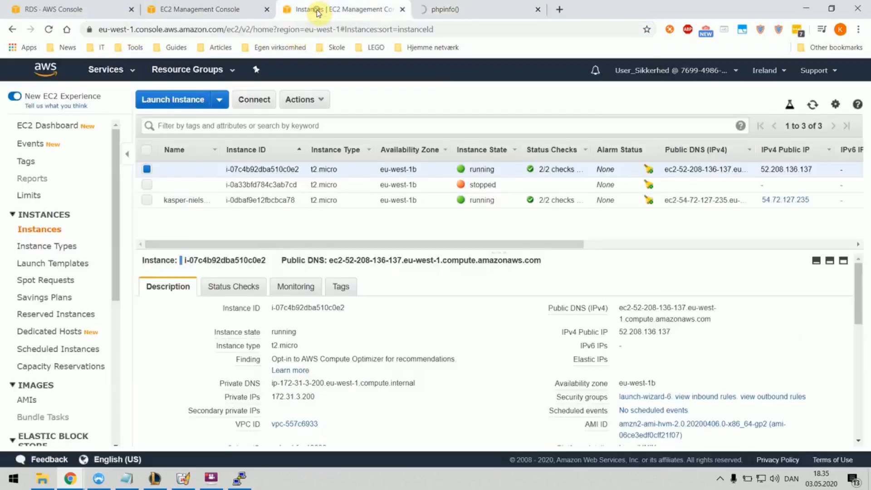
Step: Enlarge the instance details pane to check the web server's security group
left_click_drag(467, 249, 442, 152)
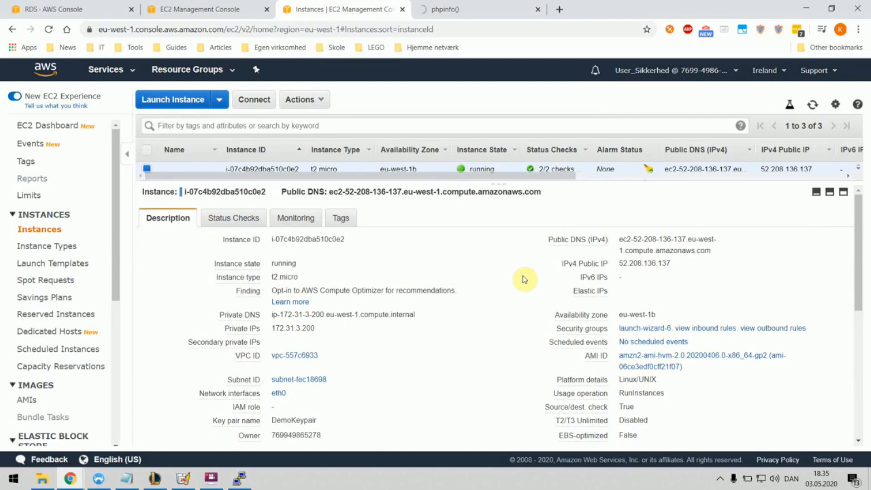
scroll(531, 277, "down", 1)
scroll(426, 236, "up", 1)
Step: Inspect rdsdemosecuritygroup's launch-wizard-5 source and open its Edit inbound rules page
left_click(200, 10)
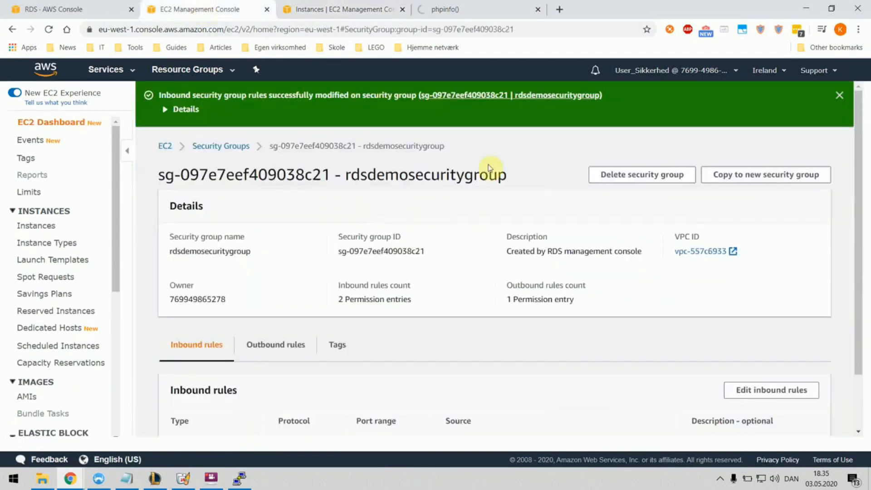
scroll(499, 236, "down", 1)
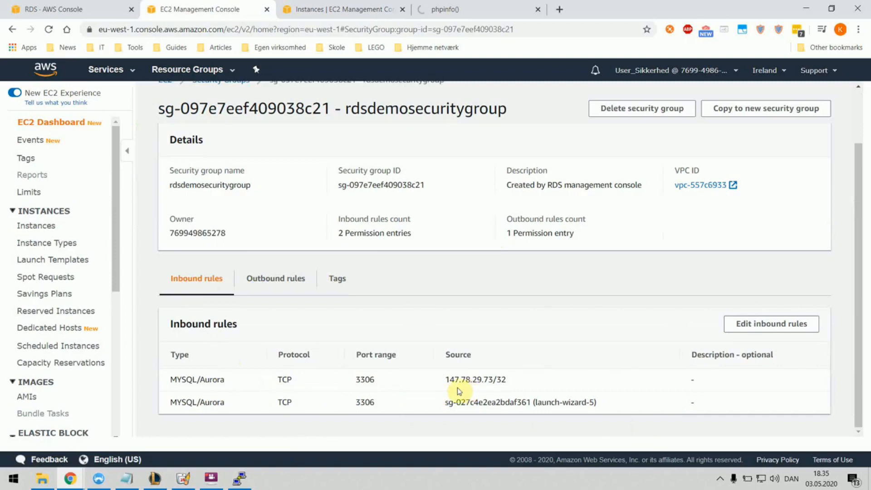
mouse_move(596, 404)
left_mouse_down()
mouse_move(470, 400)
mouse_move(593, 403)
left_mouse_up()
left_click(586, 401)
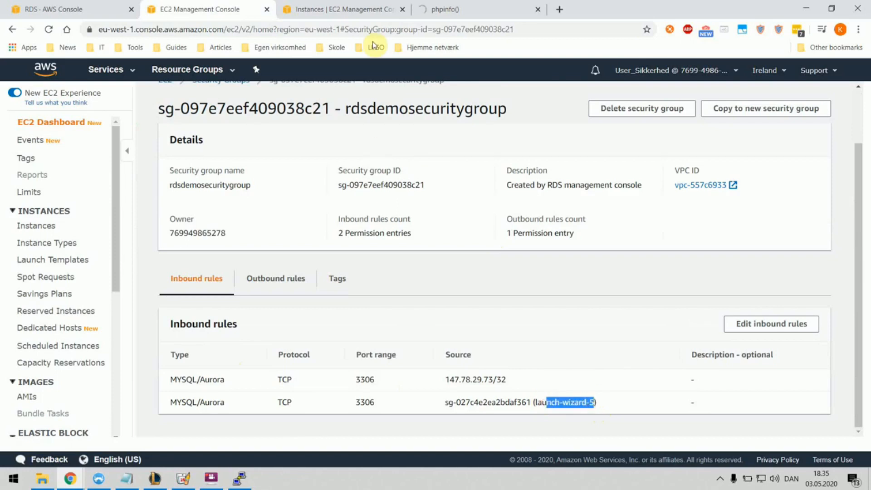
left_click(351, 11)
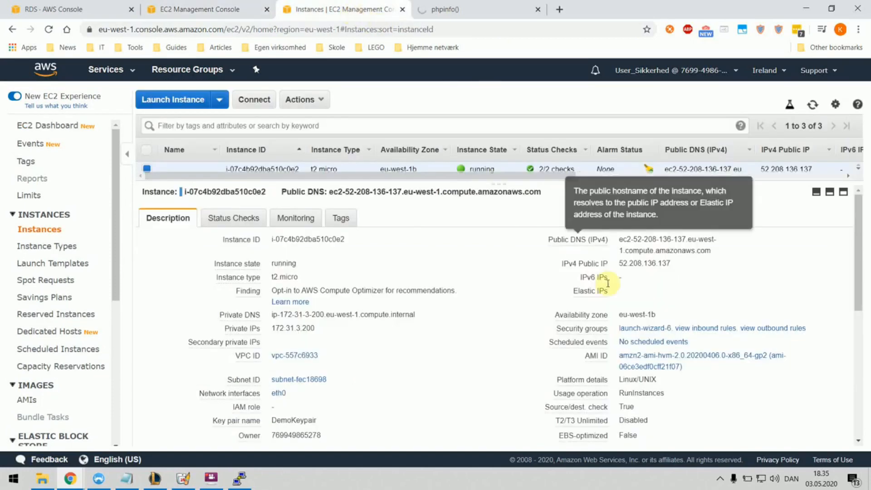
left_click(229, 8)
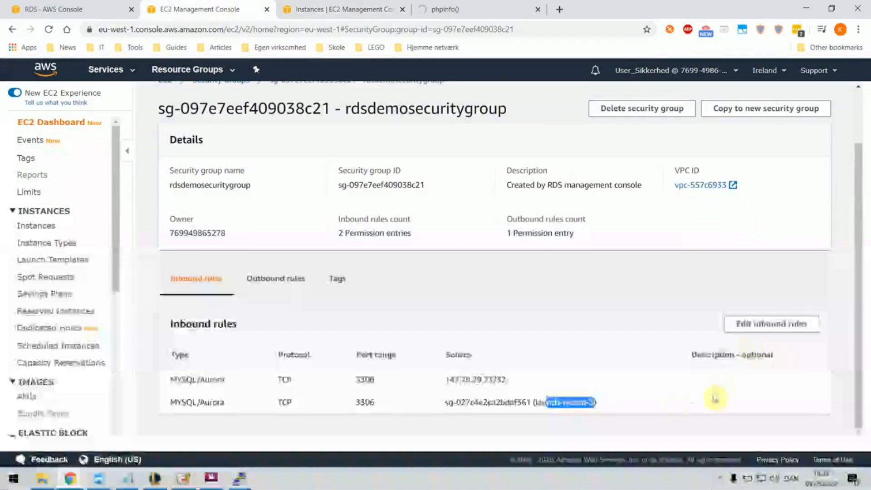
left_click(760, 336)
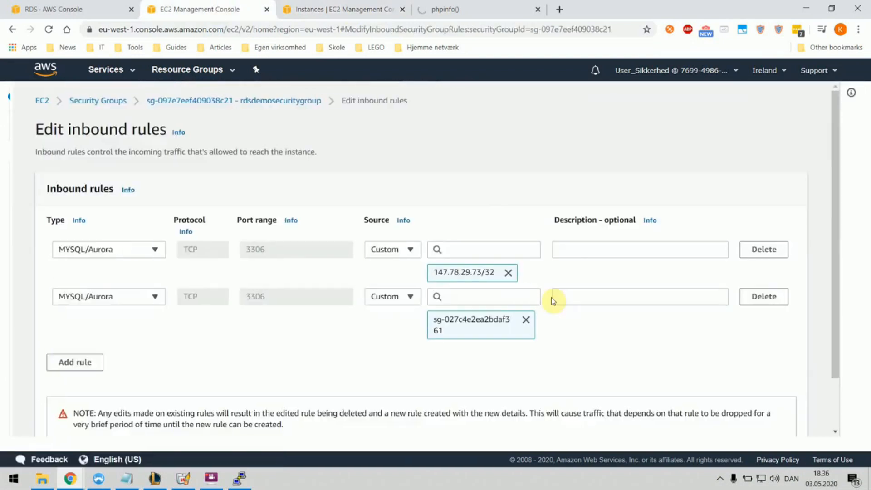
Step: Replace the MySQL rule's launch-wizard-5 source with launch-wizard-6 and save the rules
left_click(526, 322)
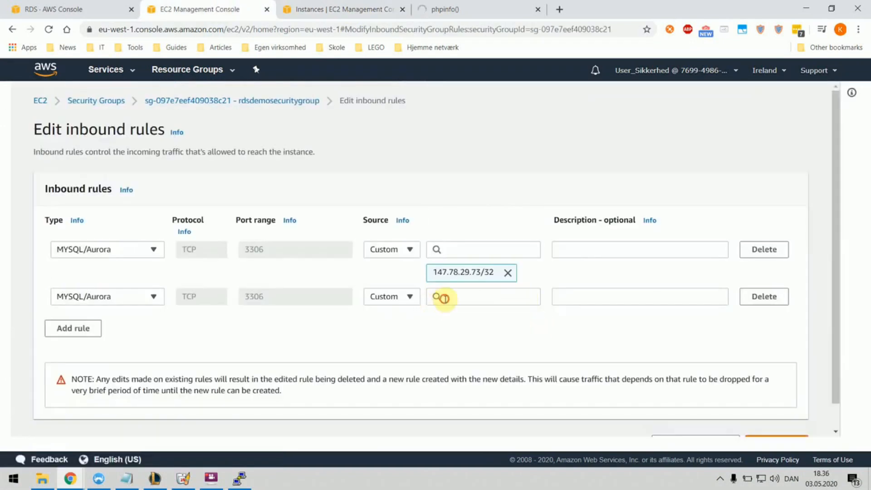
left_click(443, 297)
type("sg")
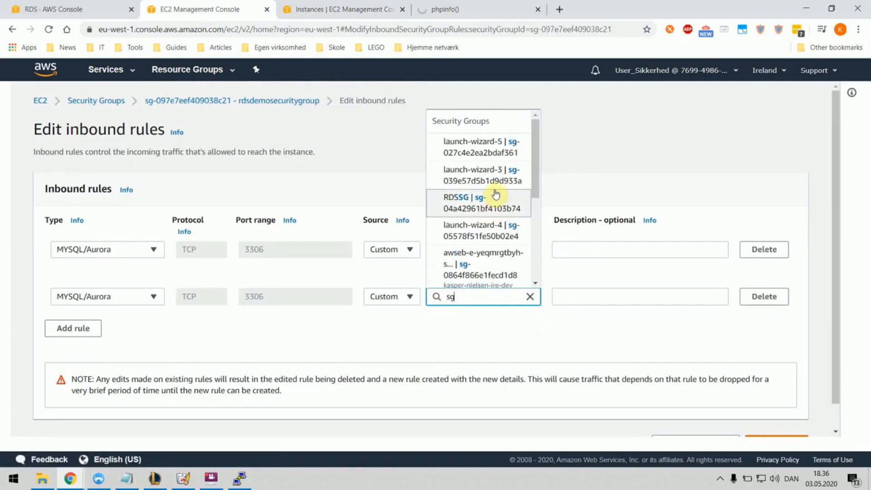
left_click_drag(535, 160, 530, 266)
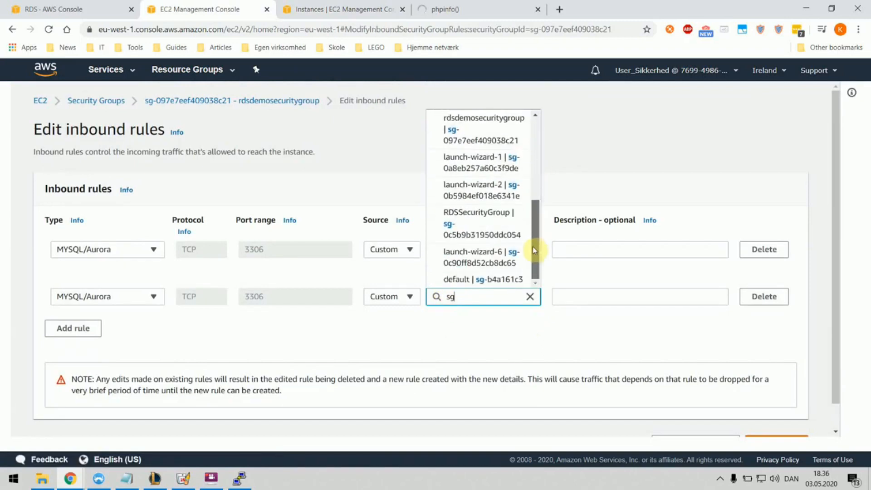
left_click(497, 266)
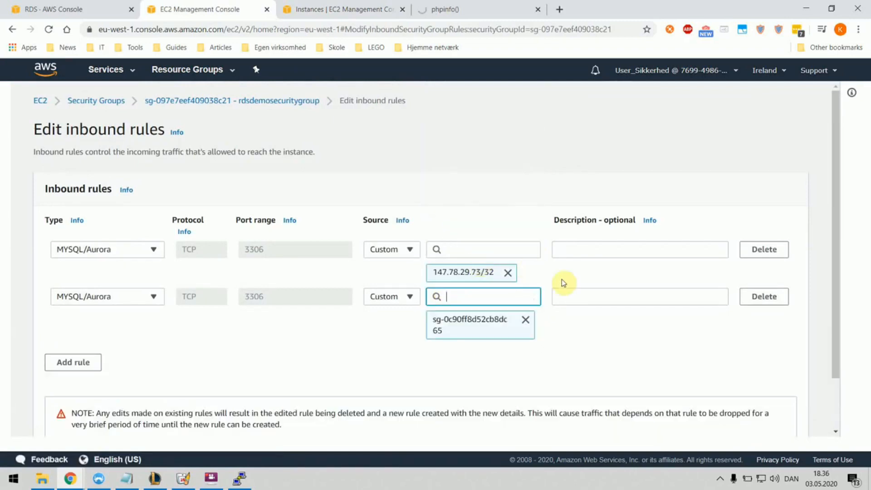
scroll(644, 327, "down", 2)
left_click(778, 424)
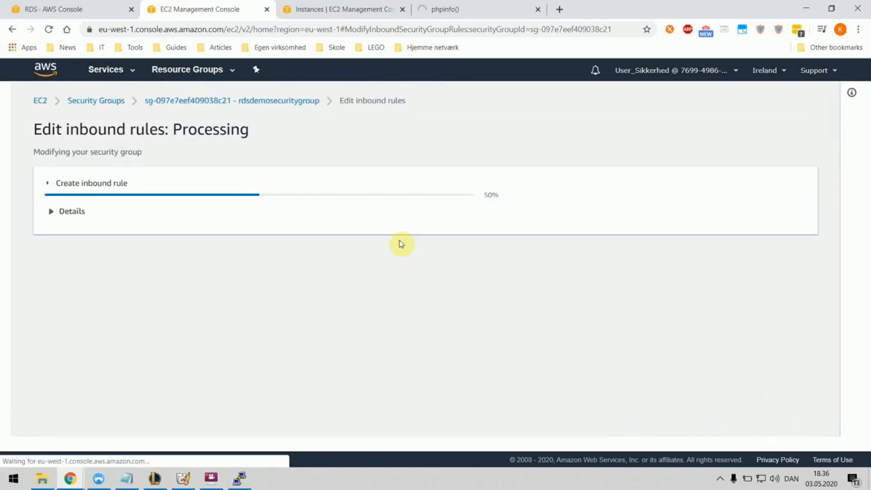
Step: Check the saved launch-wizard-6 source in the rules list, then go to connect.php
scroll(501, 284, "down", 2)
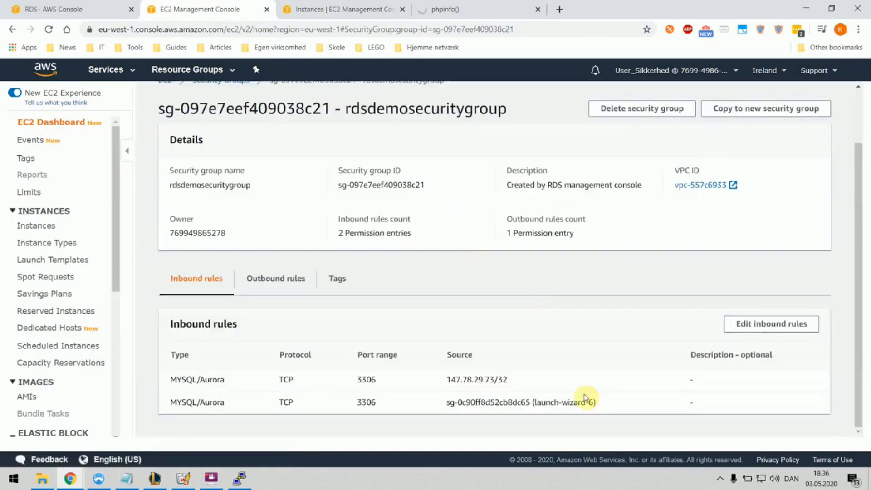
mouse_move(540, 402)
left_mouse_down()
mouse_move(597, 407)
mouse_move(536, 402)
left_mouse_up()
left_click(606, 405)
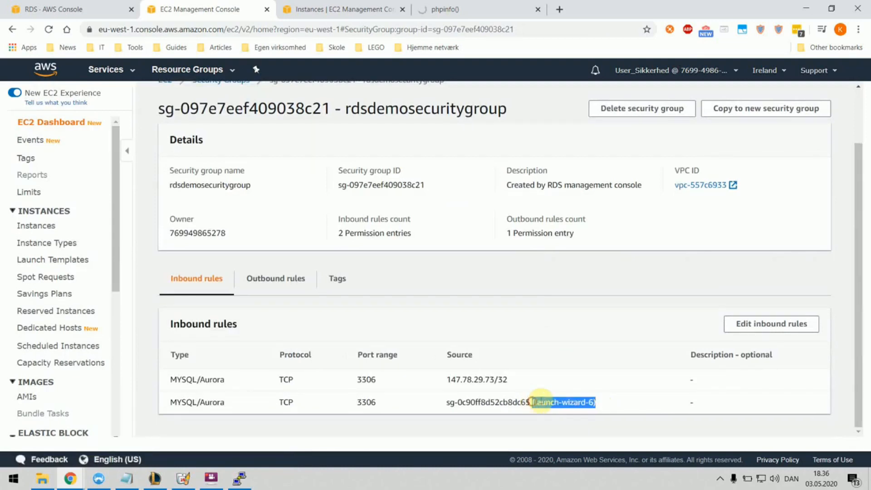
left_click(465, 12)
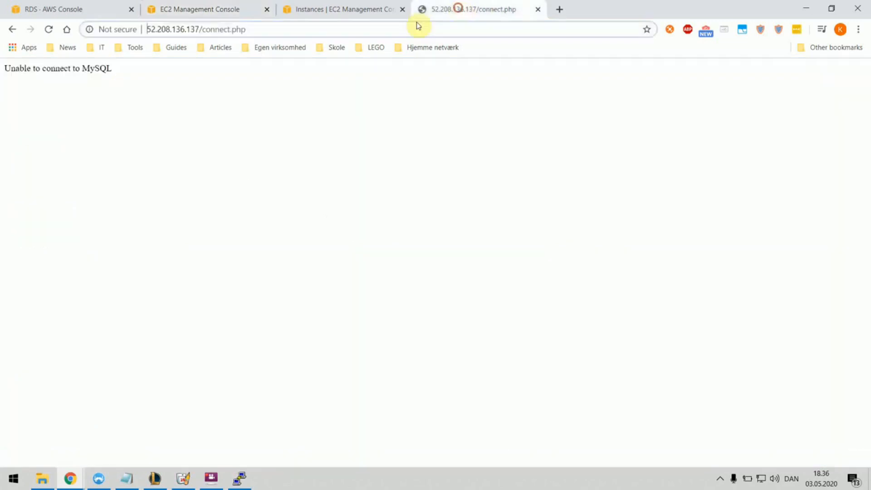
Step: Reload connect.php and confirm the 'Connected to MySQL' message
key("Return")
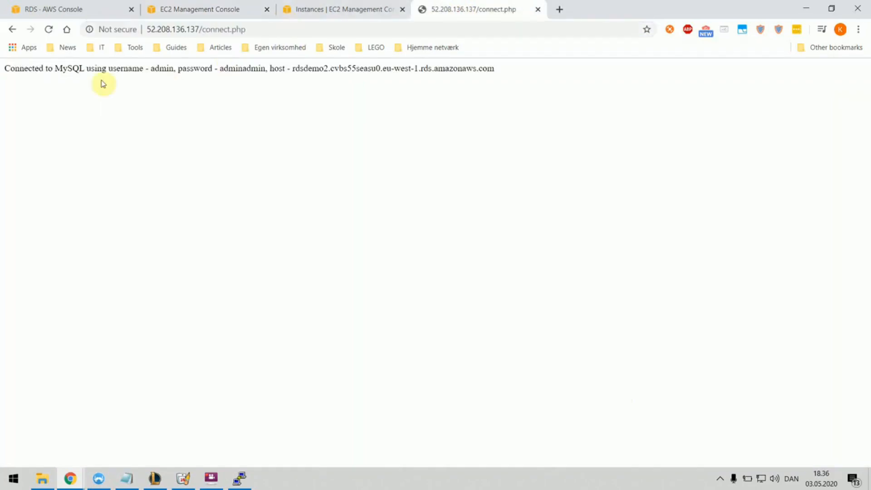
left_click_drag(7, 68, 78, 73)
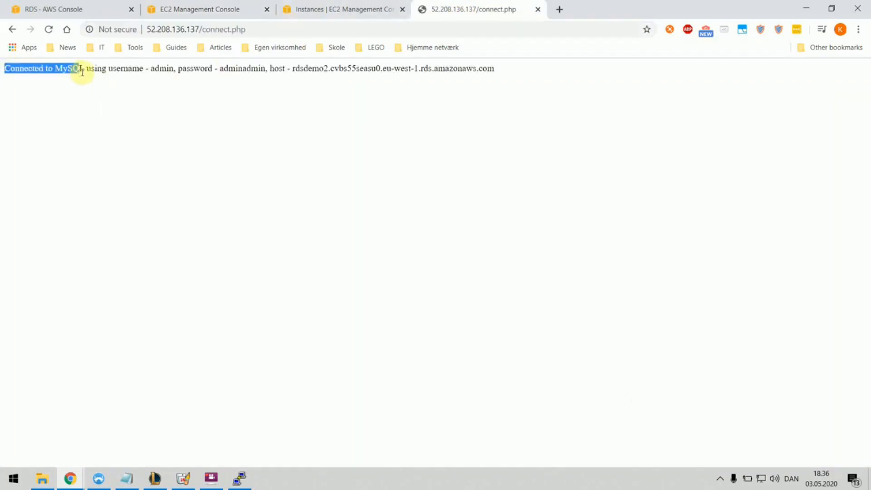
left_click(117, 68)
Step: Highlight the username, password and full RDS host name values in the connection message
double_click(117, 69)
double_click(161, 68)
left_click(197, 70)
double_click(242, 68)
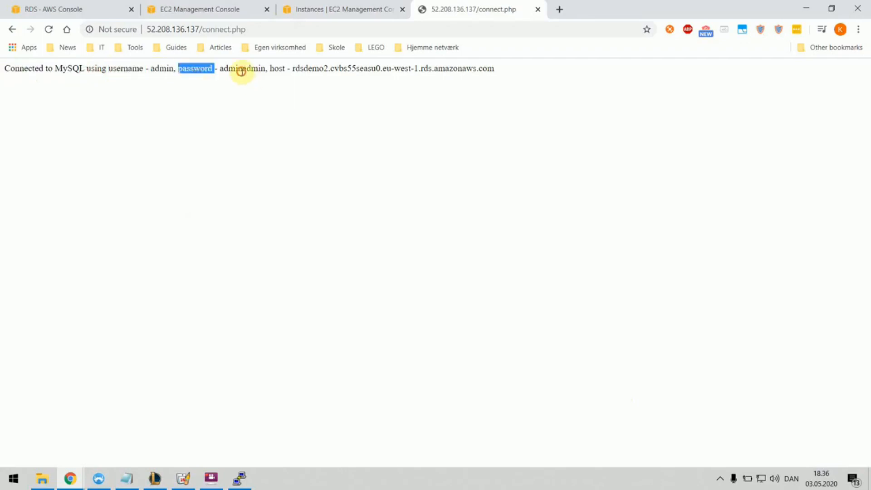
double_click(294, 69)
left_click(299, 70)
left_click_drag(293, 68, 493, 72)
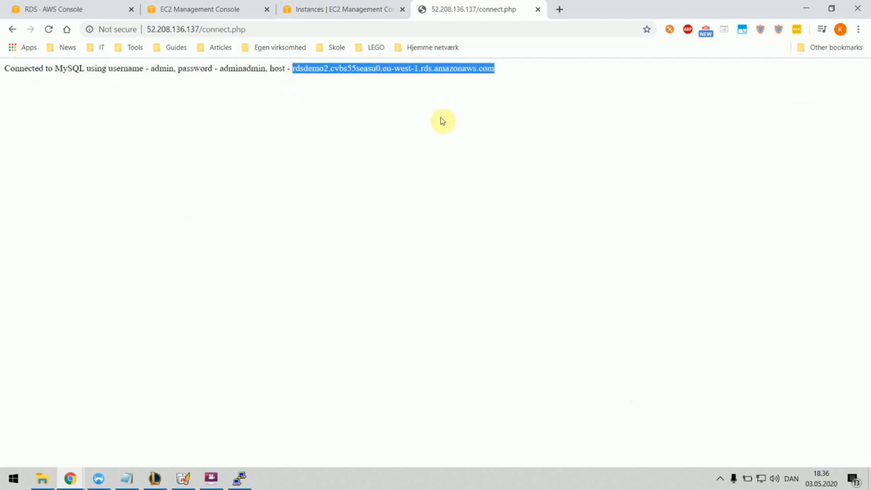
left_click(211, 480)
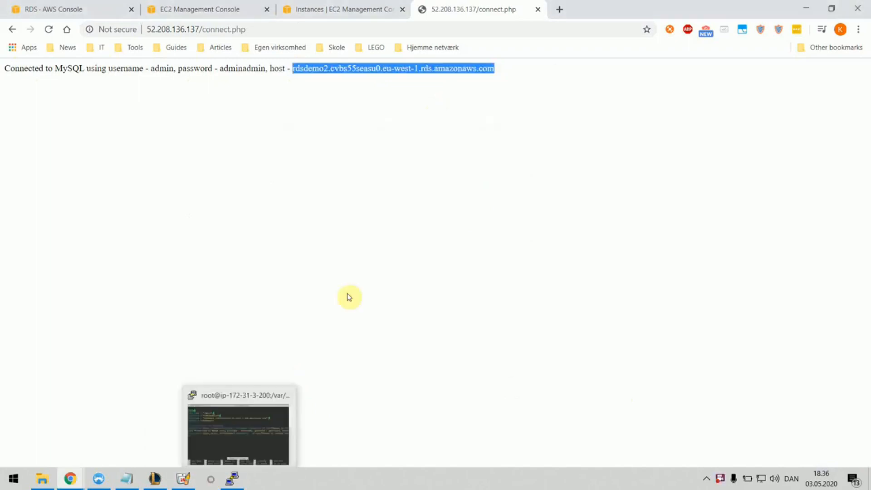
left_click(720, 480)
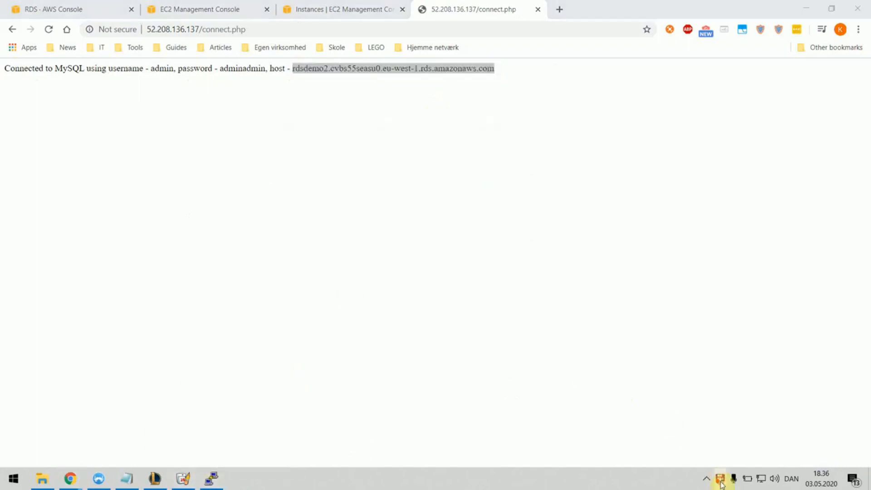
Step: Restore the FlashBack Express 5 Recorder window from its tray icon
right_click(721, 482)
double_click(720, 481)
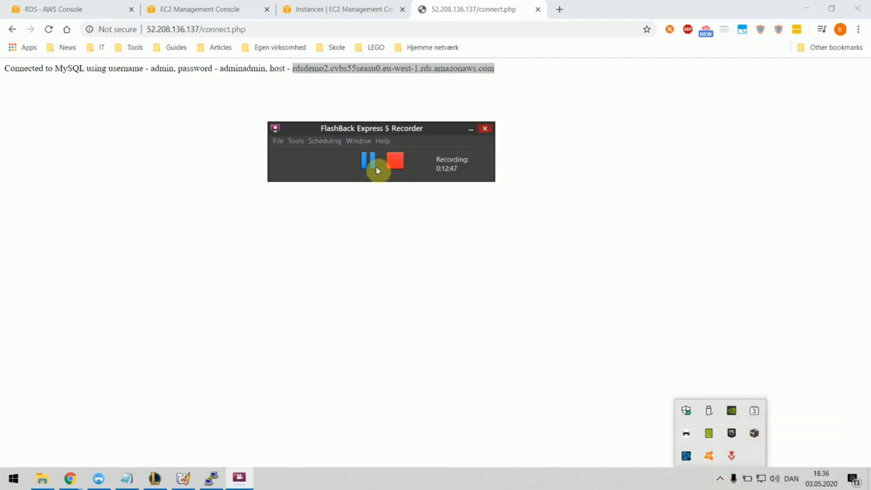